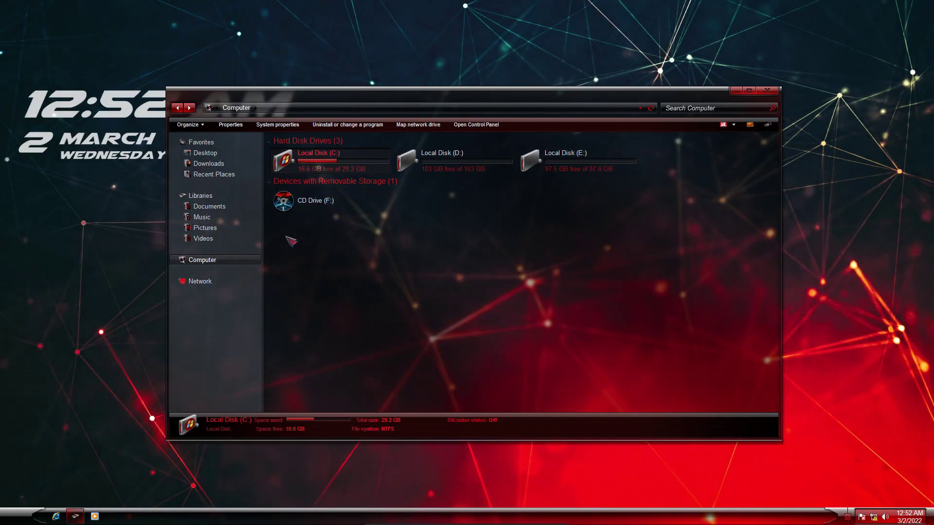
Browse Favorites, Libraries, Computer and Local Disk (C:) to examine the themed file explorer, and close its window.
{"action": "left_click", "coordinate": [216, 142]}
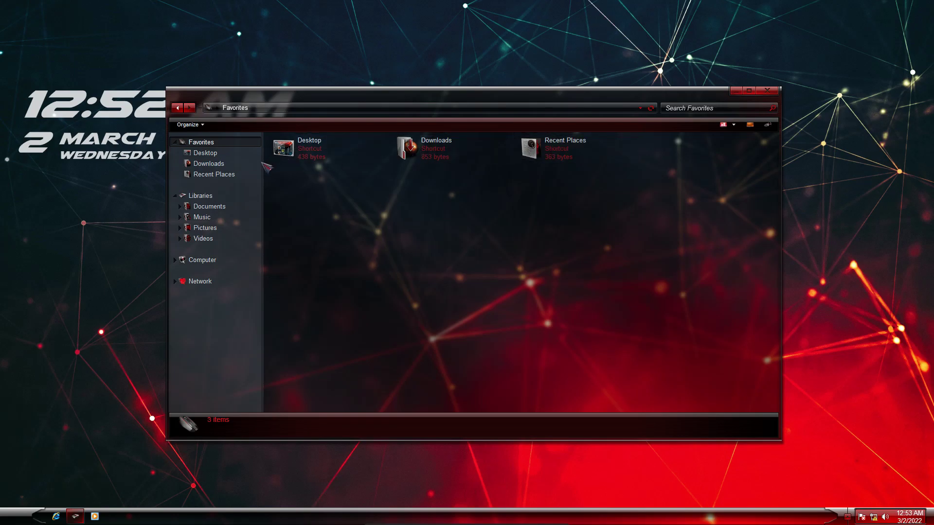
{"action": "left_click", "coordinate": [258, 197]}
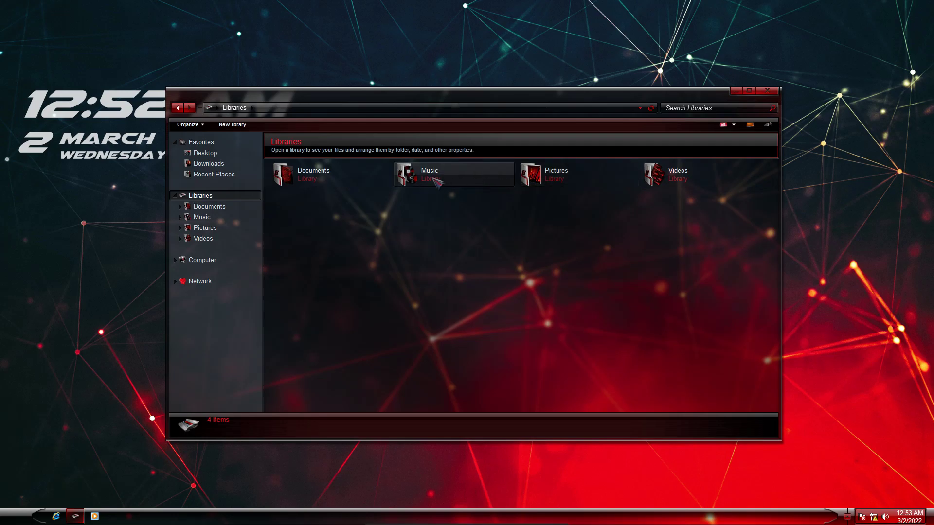
{"action": "left_click", "coordinate": [252, 260]}
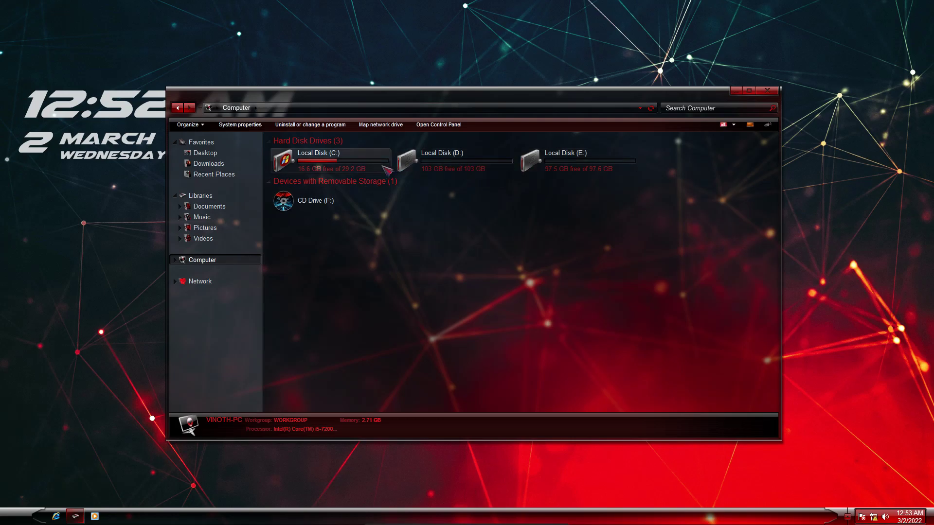
{"action": "double_click", "coordinate": [387, 169]}
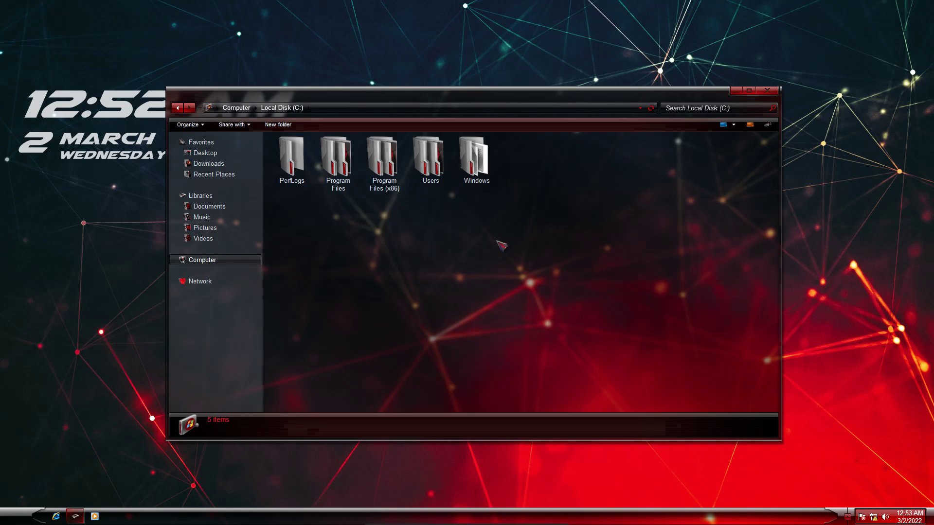
{"action": "key", "text": "BackSpace"}
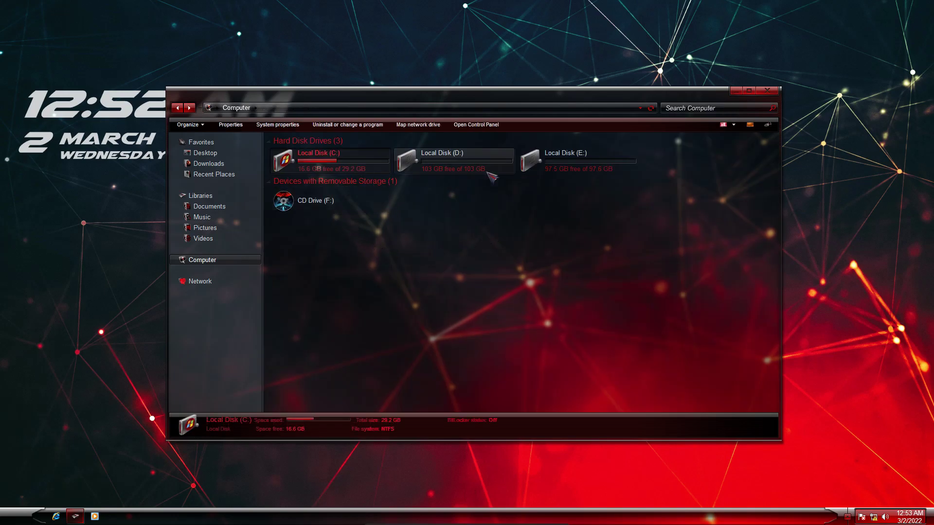
{"action": "left_click", "coordinate": [770, 92]}
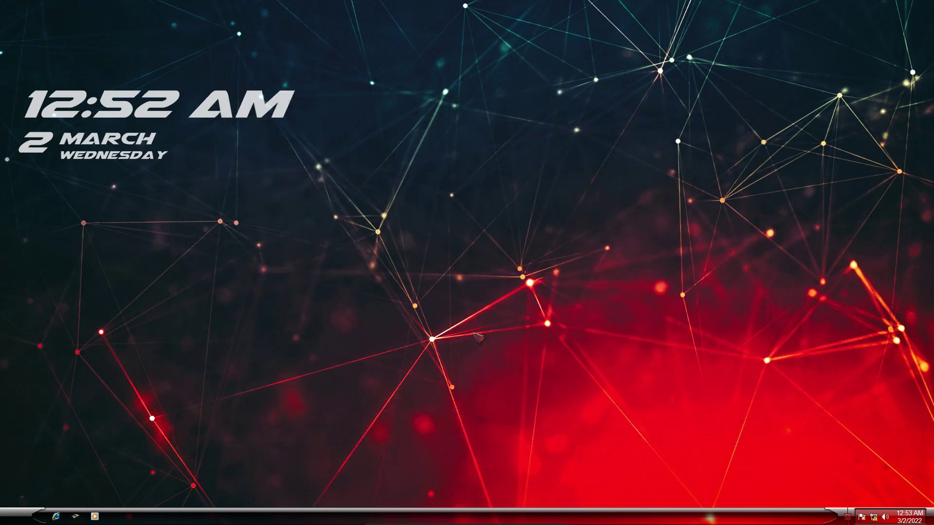
Examine the theme's look on the Start menu and the hidden notification icons.
{"action": "left_click", "coordinate": [21, 518]}
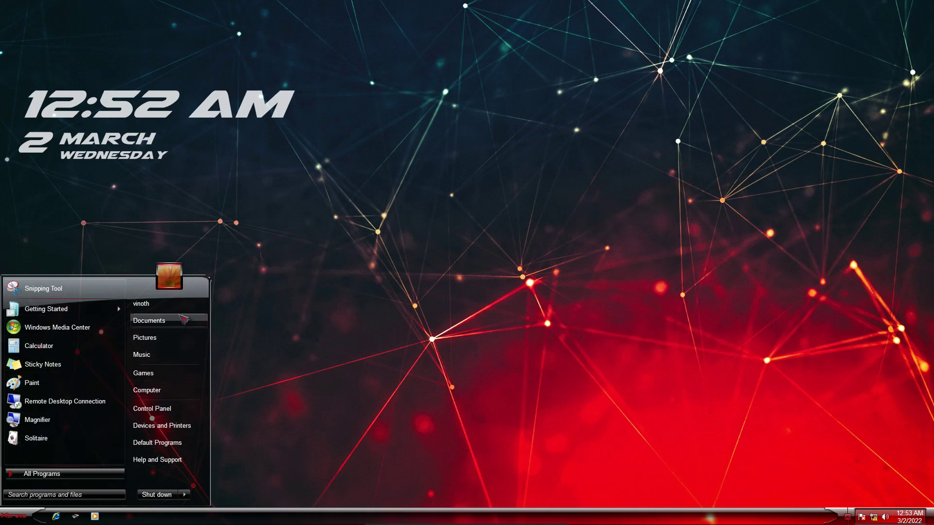
{"action": "left_click", "coordinate": [259, 276]}
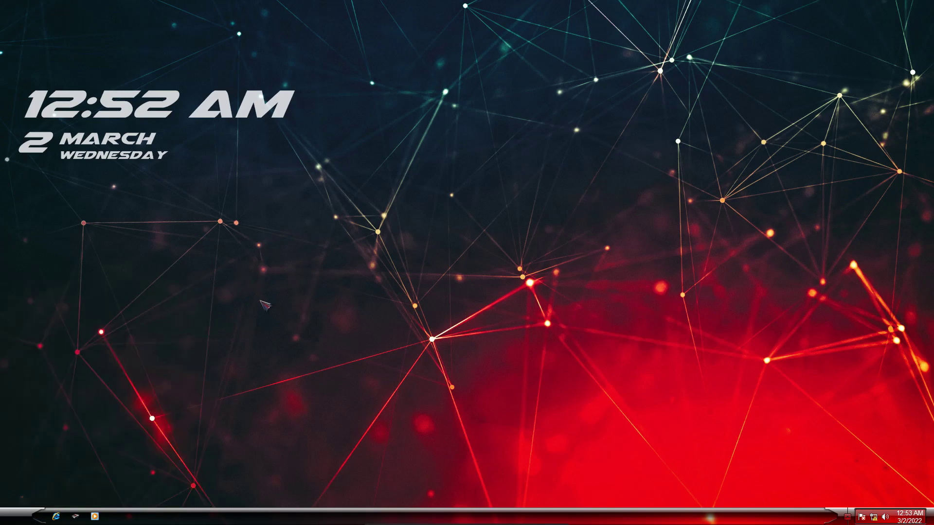
{"action": "left_click", "coordinate": [847, 516]}
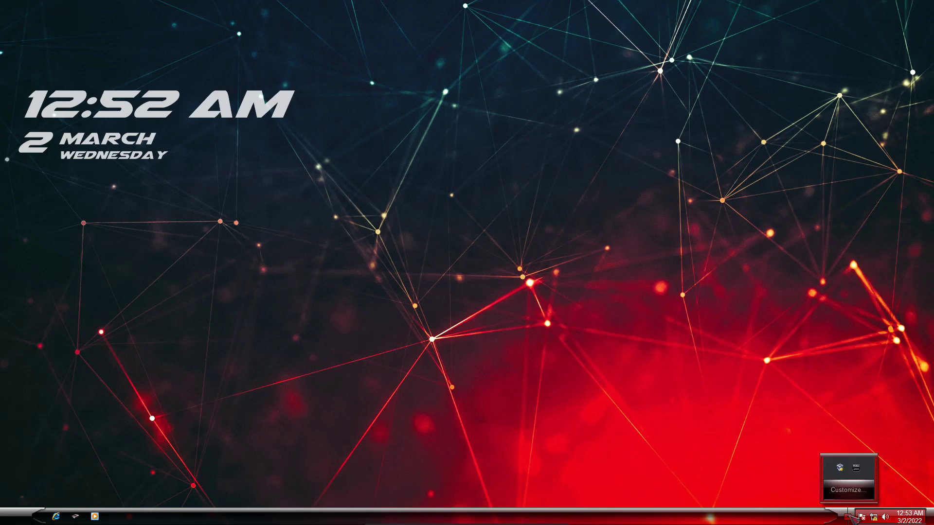
{"action": "left_click", "coordinate": [901, 443]}
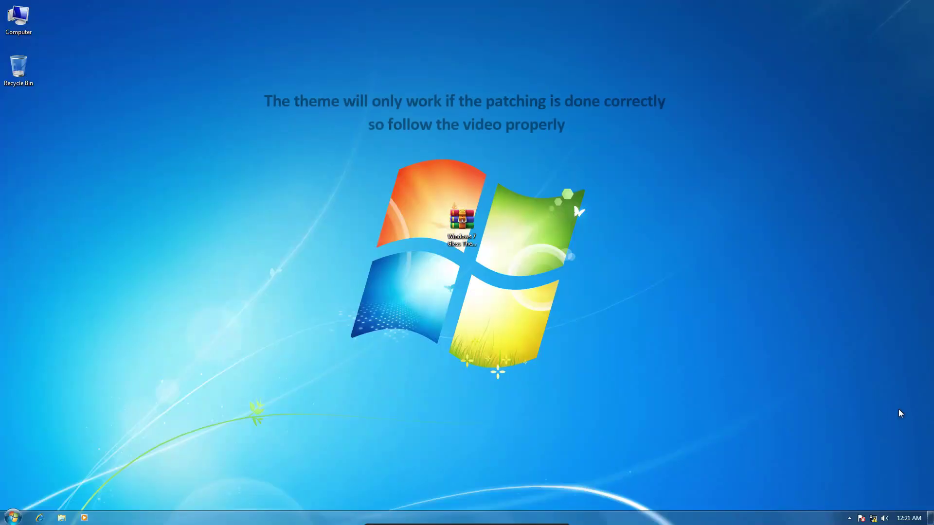
Extract the Windows 7 Glass Theme archive into its own folder on the desktop.
{"action": "right_click", "coordinate": [475, 219]}
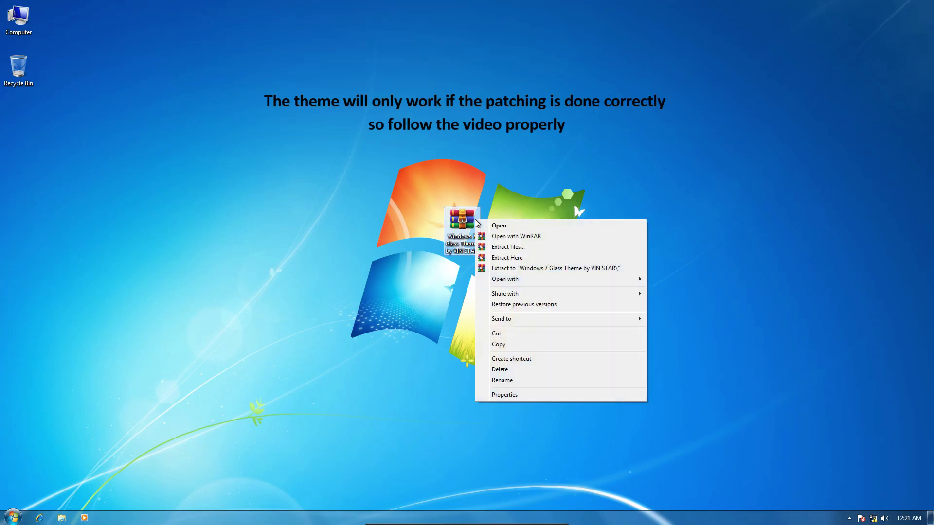
{"action": "left_click", "coordinate": [501, 246]}
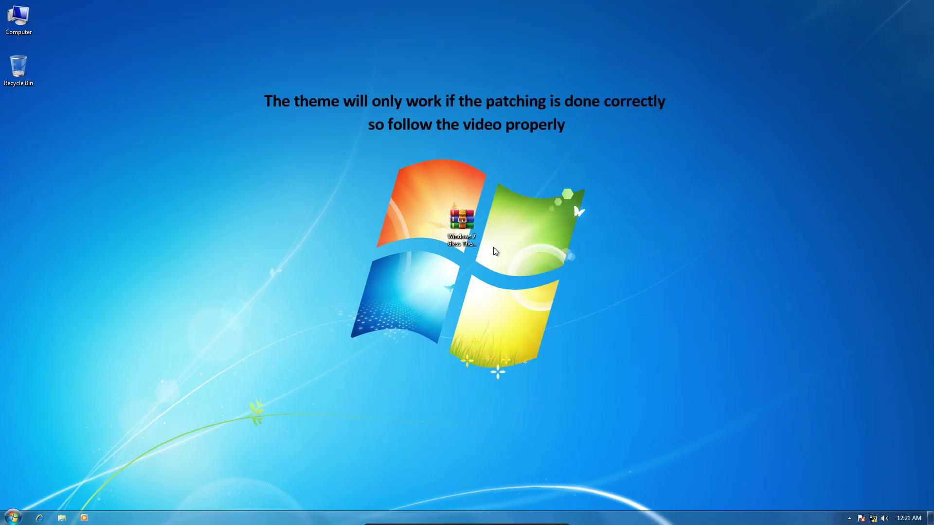
{"action": "left_click", "coordinate": [492, 363]}
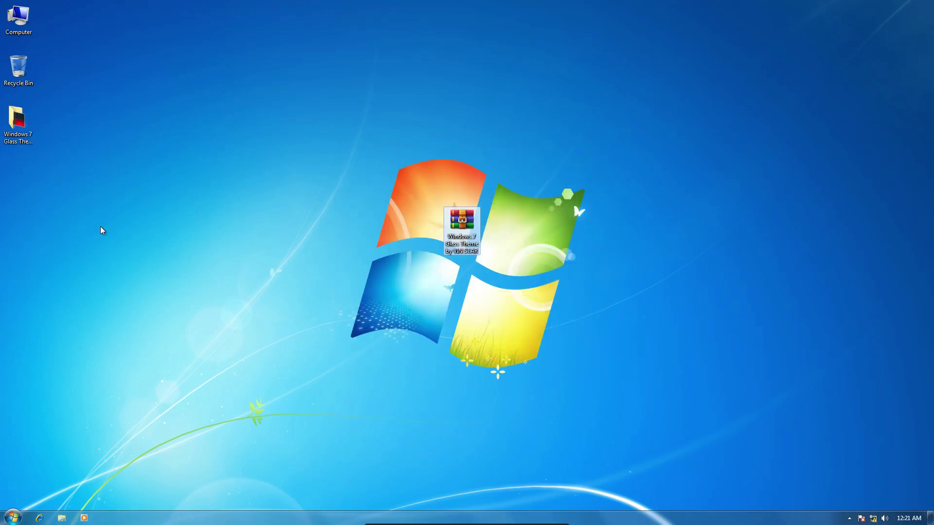
Extract the Windows 7 Theme Patcher archive from the extracted glass theme folder to a desktop folder.
{"action": "double_click", "coordinate": [17, 121]}
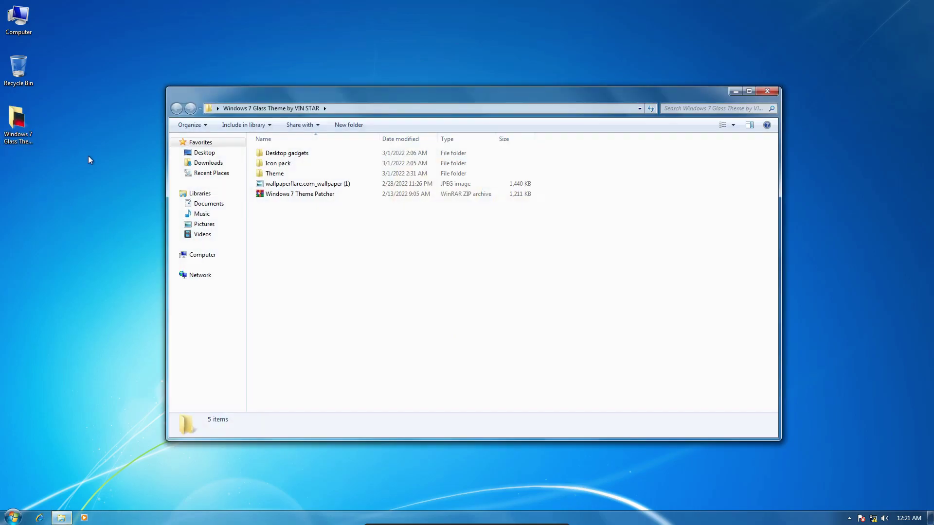
{"action": "left_click", "coordinate": [286, 195]}
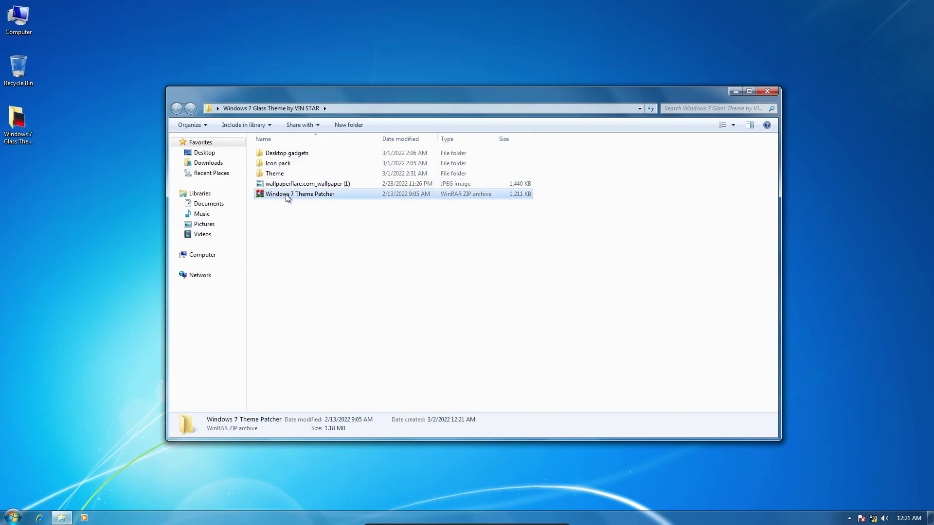
{"action": "right_click", "coordinate": [307, 195]}
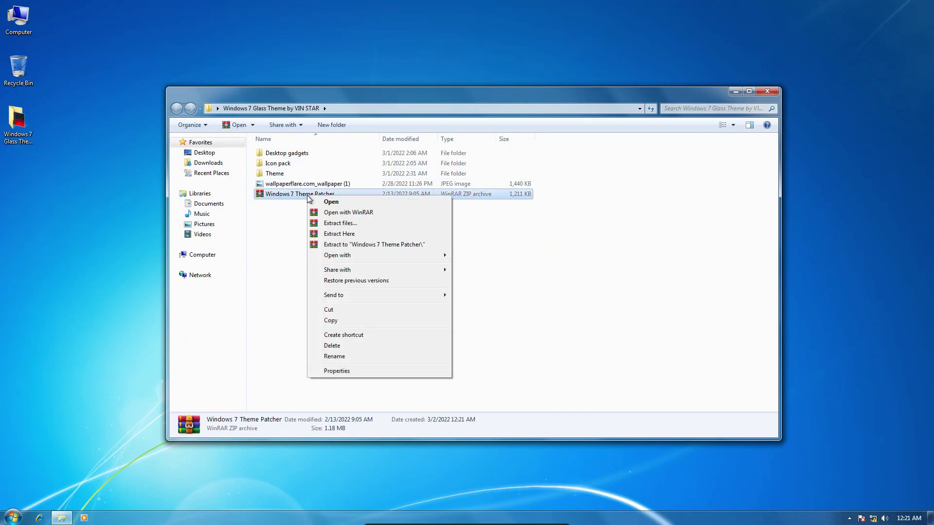
{"action": "left_click", "coordinate": [318, 224]}
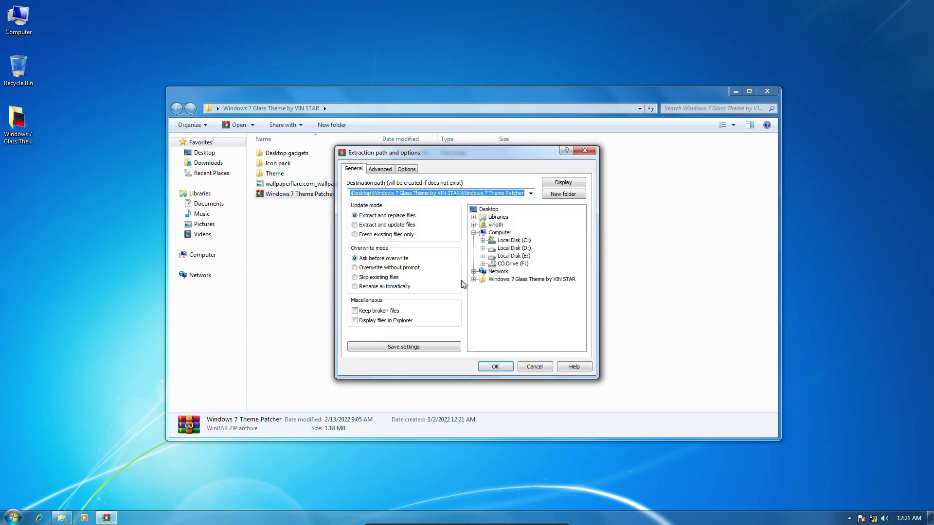
{"action": "left_click", "coordinate": [505, 367]}
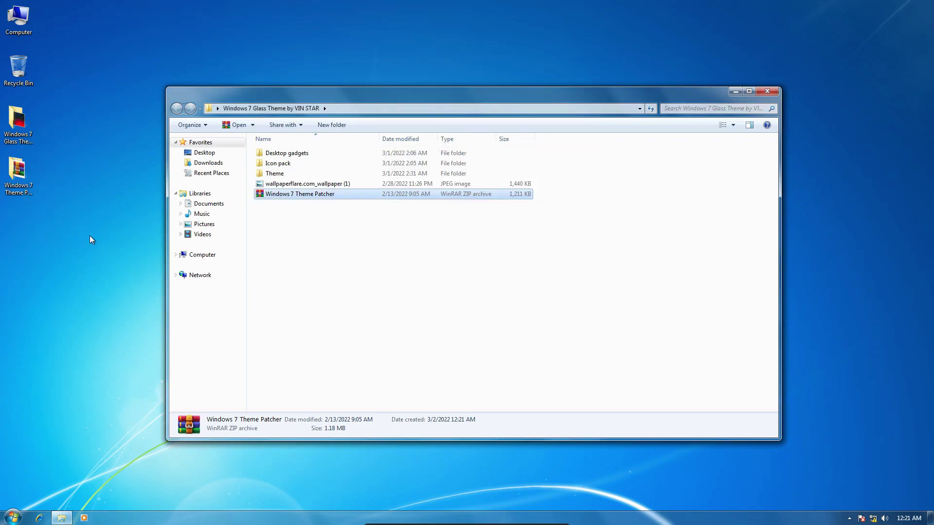
Extract the Theme resource changer and Universal Theme Patcher archives together into a Windows 7 Theme Patcher subfolder.
{"action": "double_click", "coordinate": [28, 177]}
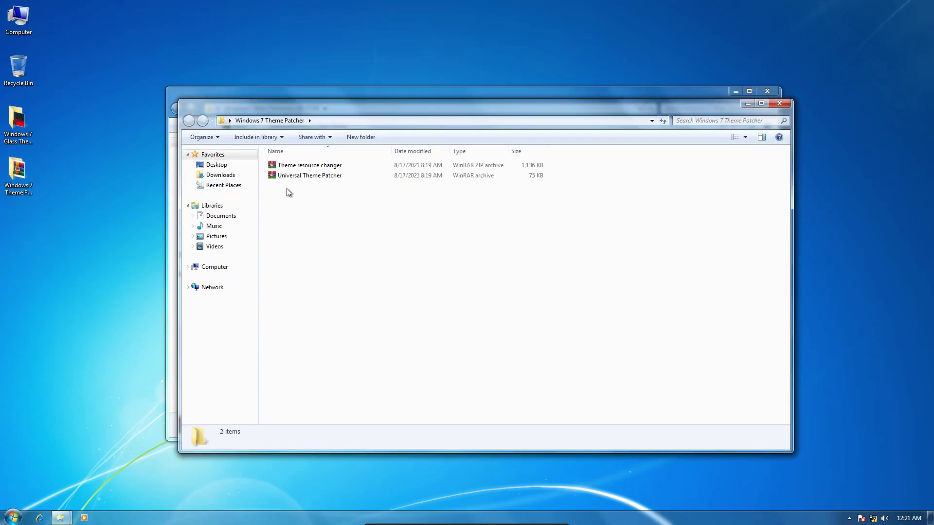
{"action": "left_click_drag", "start_coordinate": [298, 188], "coordinate": [299, 164]}
{"action": "right_click", "coordinate": [299, 165]}
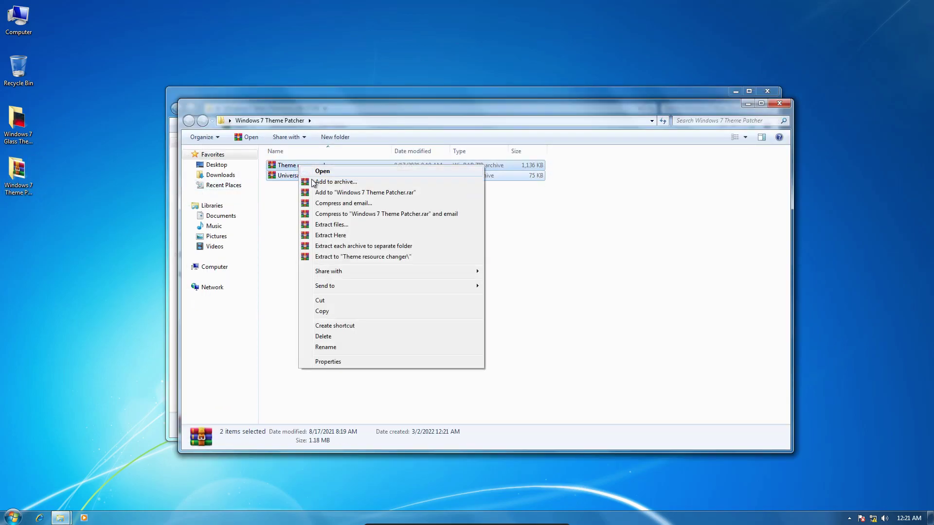
{"action": "left_click", "coordinate": [317, 224]}
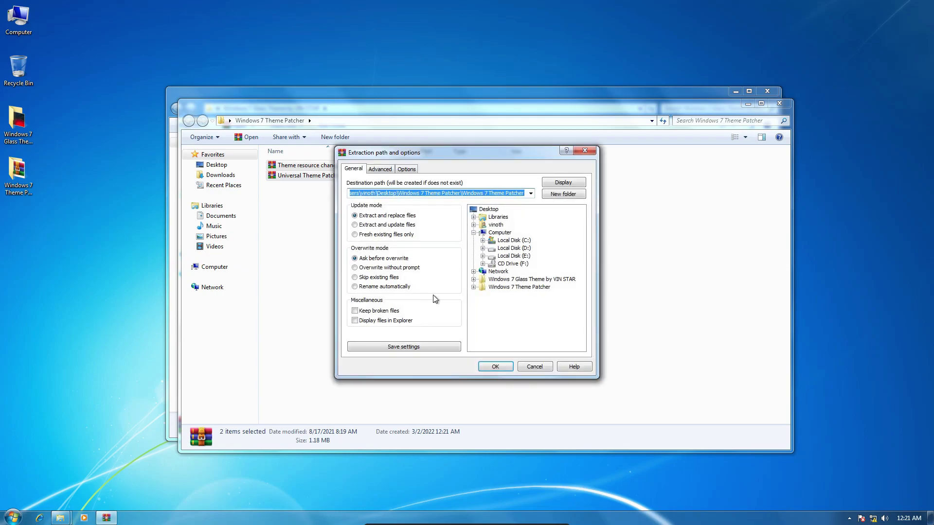
{"action": "left_click", "coordinate": [485, 366]}
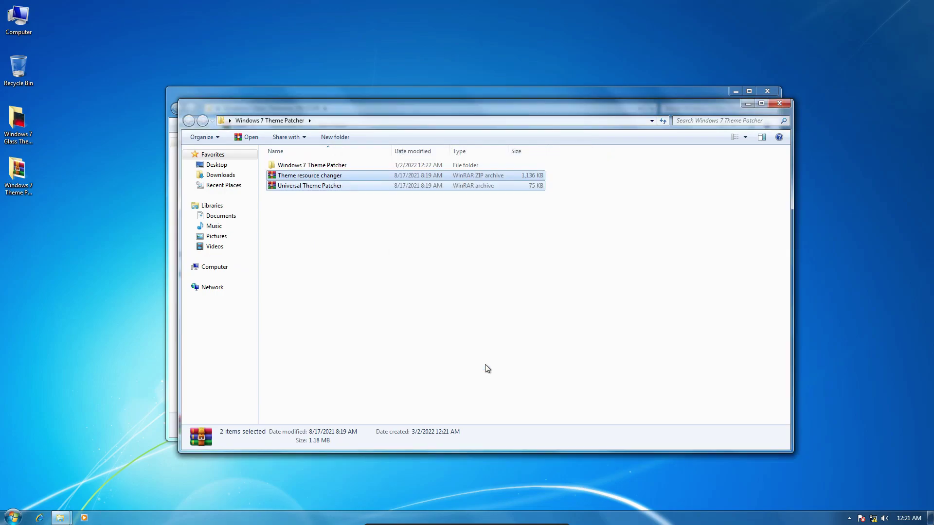
Launch the ThemeResourceChangerX64-v10 installer from the Theme resource changer folder in the newly extracted subfolder.
{"action": "double_click", "coordinate": [319, 167]}
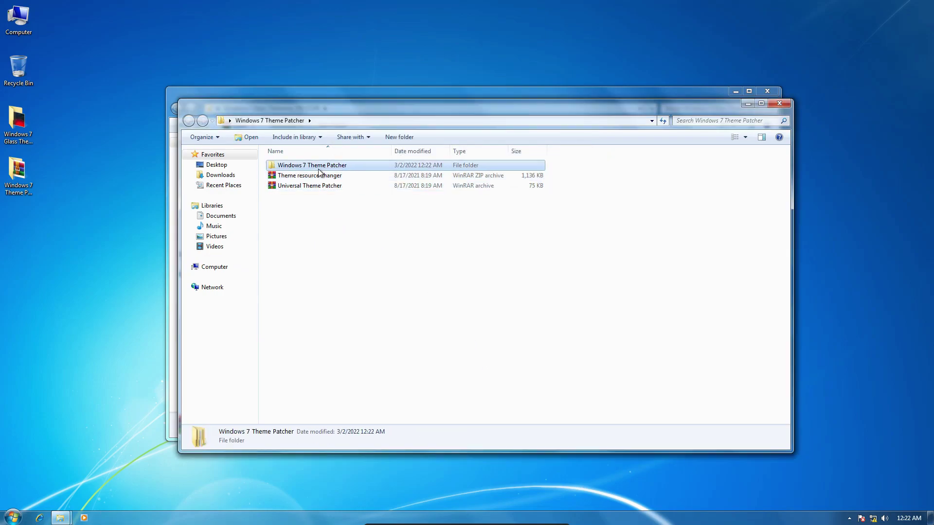
{"action": "left_click", "coordinate": [319, 169]}
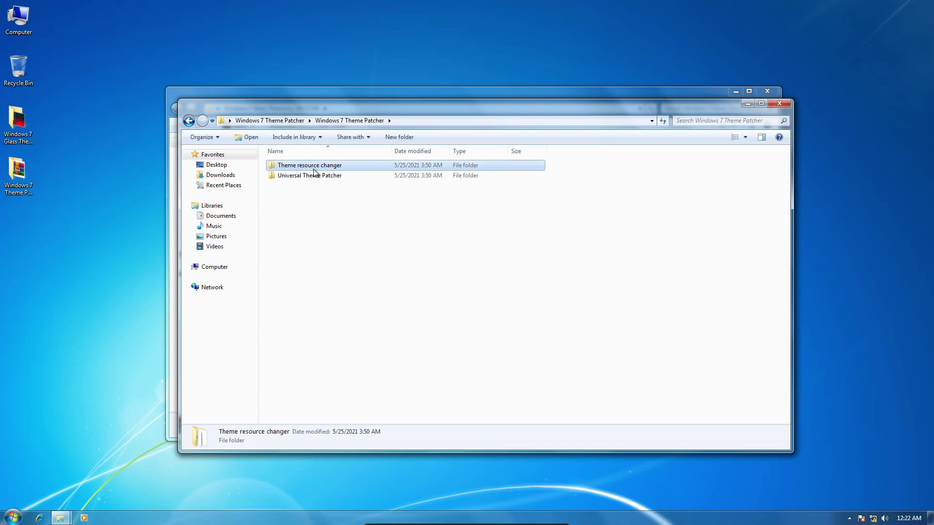
{"action": "double_click", "coordinate": [314, 169]}
{"action": "left_click", "coordinate": [350, 168]}
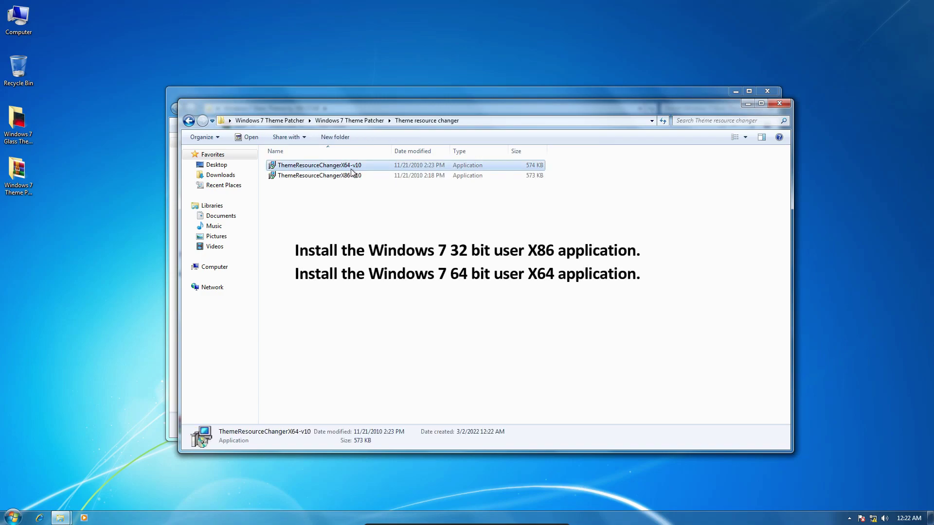
{"action": "left_click", "coordinate": [357, 176]}
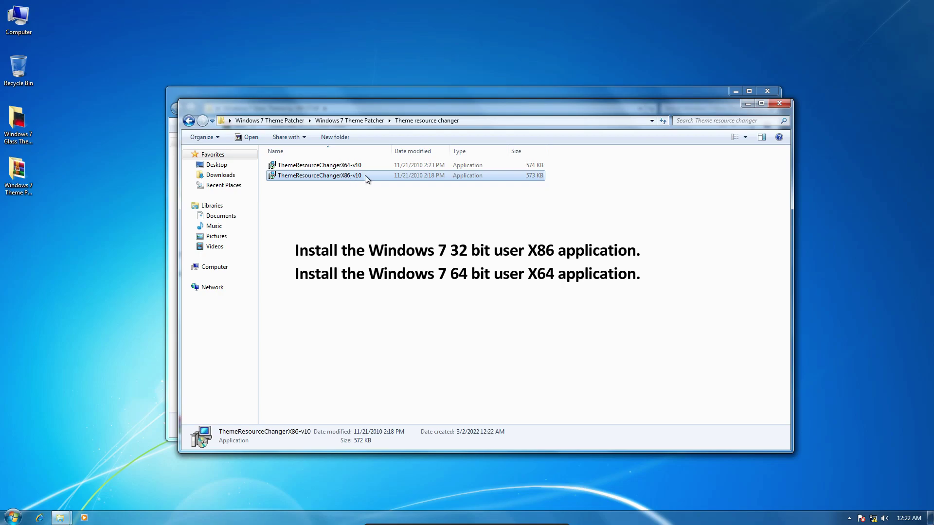
{"action": "double_click", "coordinate": [366, 167]}
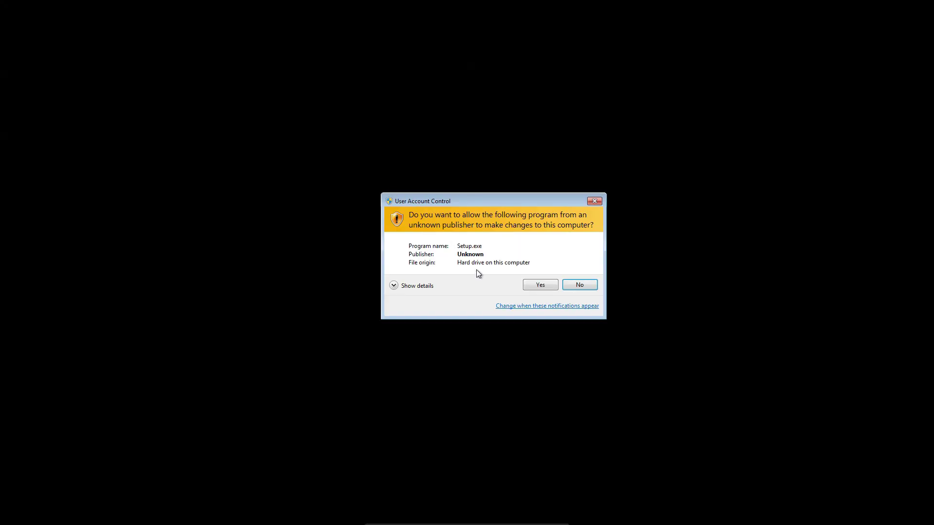
Allow the setup to make changes, agree to the terms, and install Theme Resource Changer X64 v1.0 in the default folder.
{"action": "left_click", "coordinate": [538, 285]}
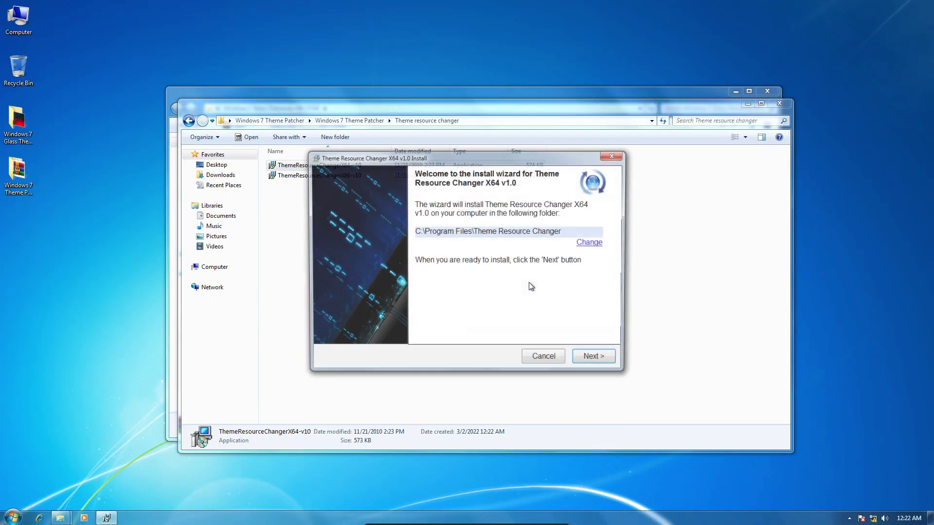
{"action": "left_click", "coordinate": [606, 361]}
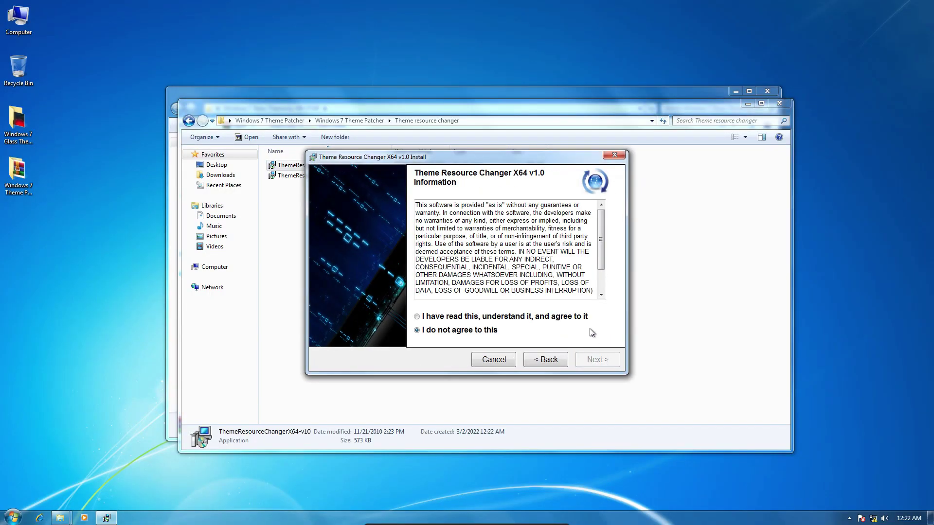
{"action": "left_click", "coordinate": [587, 319]}
{"action": "left_click", "coordinate": [602, 353]}
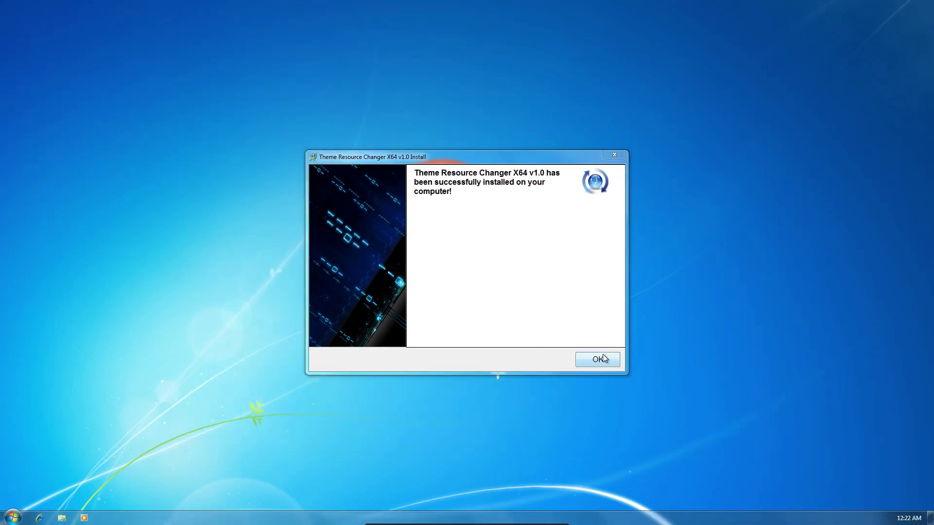
{"action": "left_click", "coordinate": [603, 359]}
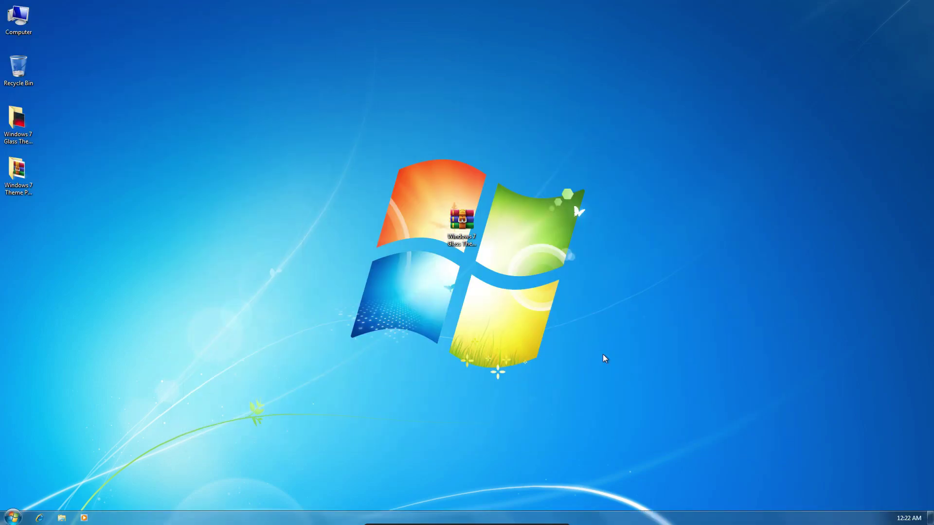
Launch UniversalThemePatcher-x64 from the extracted Universal Theme Patcher folder, with English as the interface language.
{"action": "double_click", "coordinate": [31, 172]}
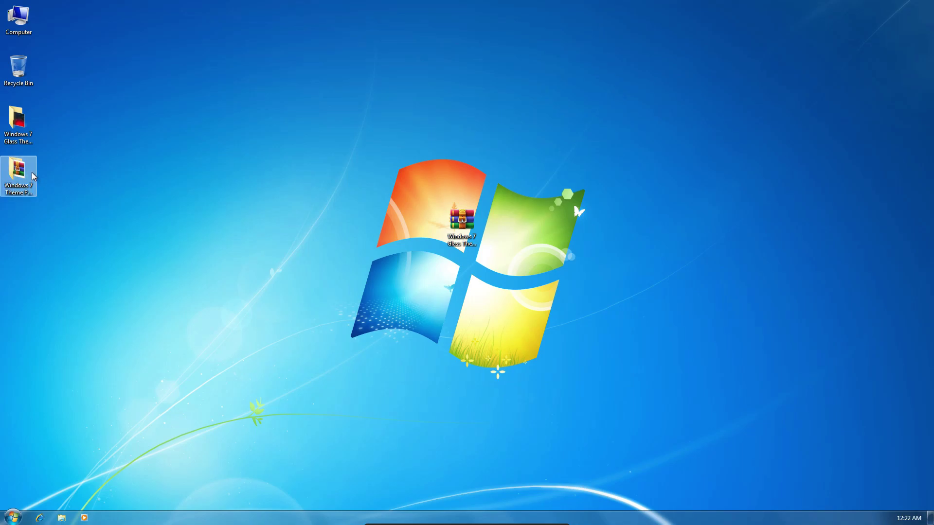
{"action": "double_click", "coordinate": [255, 155]}
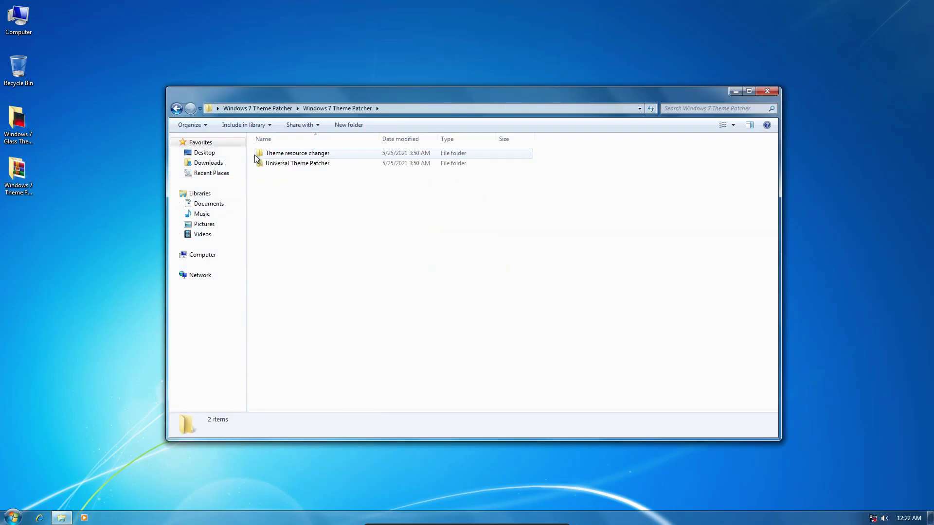
{"action": "left_click", "coordinate": [300, 164]}
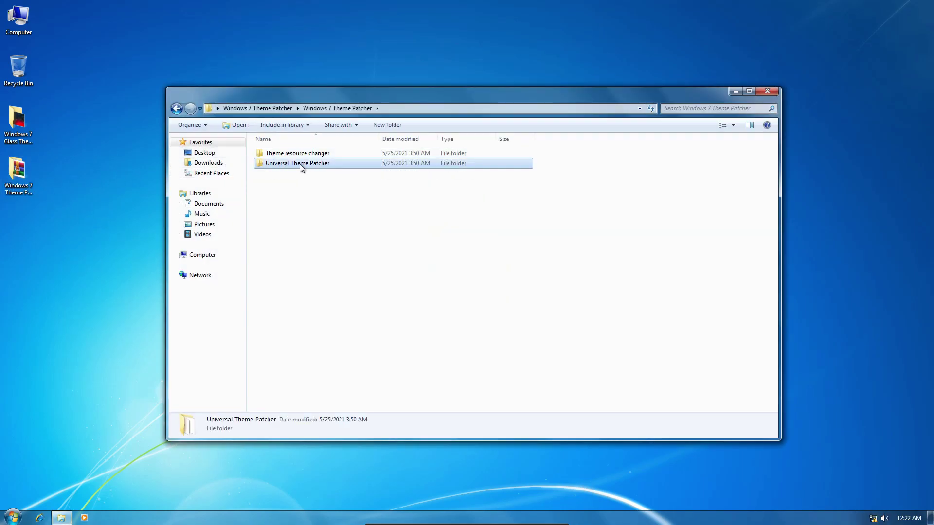
{"action": "double_click", "coordinate": [328, 166]}
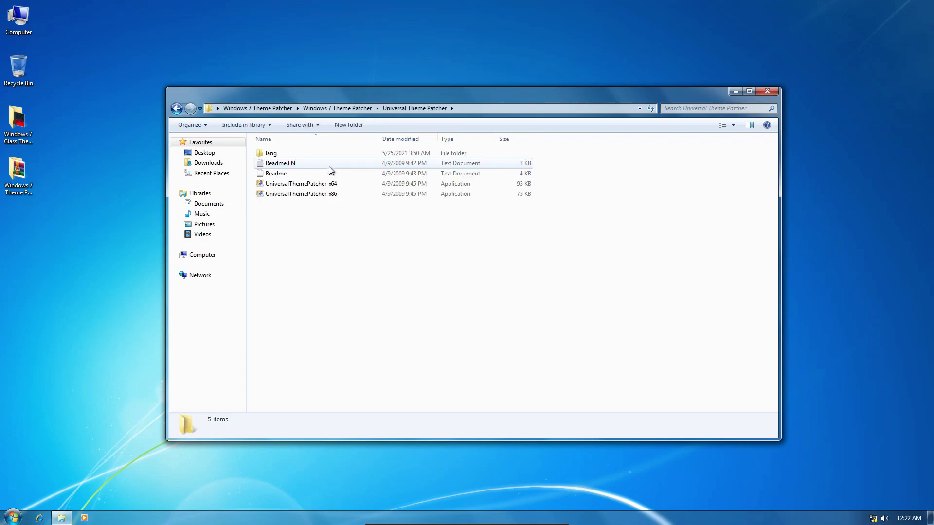
{"action": "left_click", "coordinate": [345, 185]}
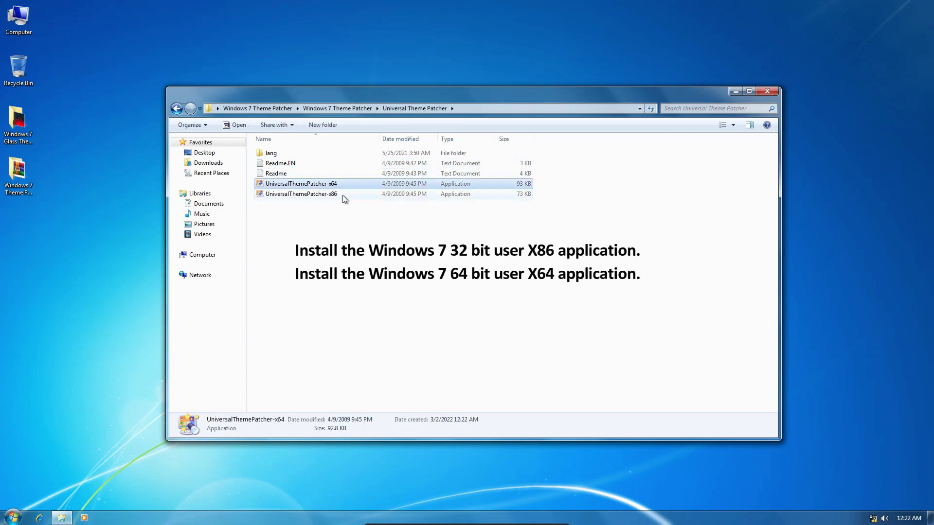
{"action": "left_click", "coordinate": [342, 195]}
{"action": "double_click", "coordinate": [347, 185]}
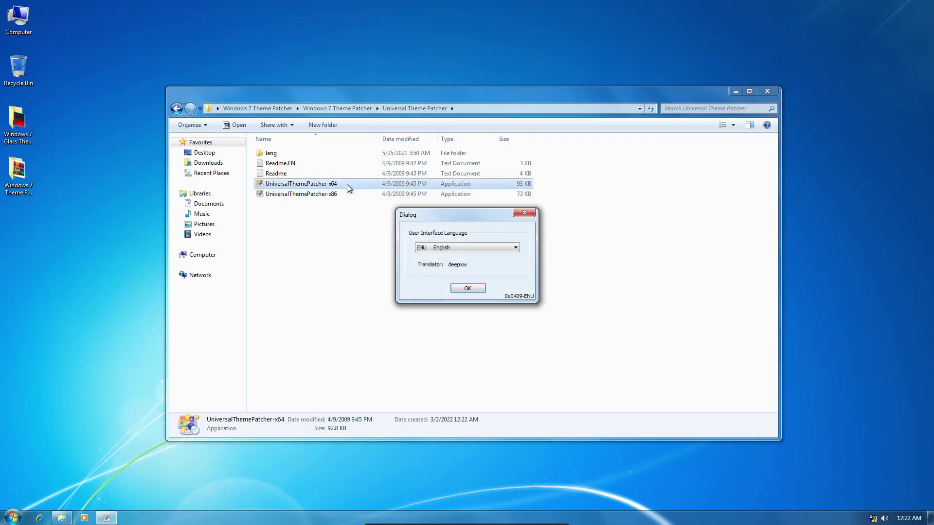
{"action": "left_click", "coordinate": [456, 289]}
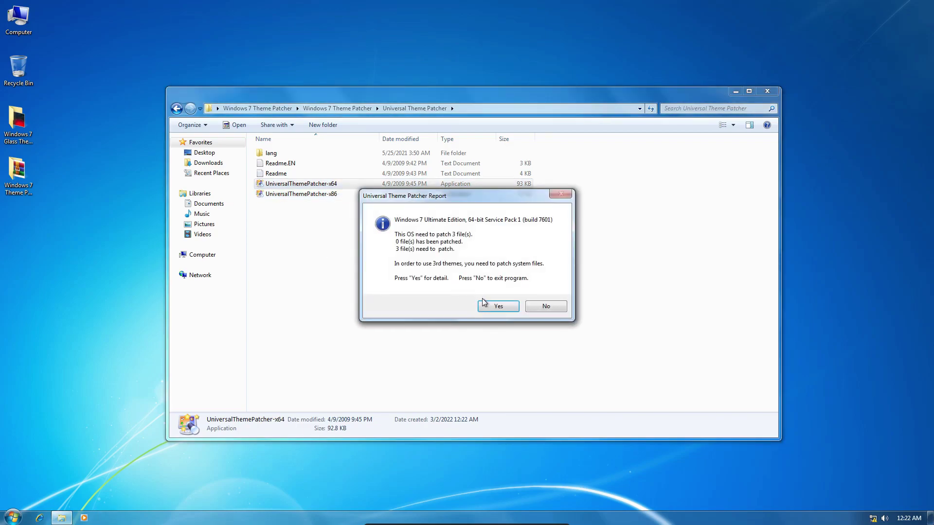
Patch themeservice.dll, themeui.dll and uxtheme.dll, and restart the computer to apply the patches.
{"action": "left_click", "coordinate": [488, 305]}
{"action": "left_click", "coordinate": [563, 244]}
{"action": "left_click", "coordinate": [505, 282]}
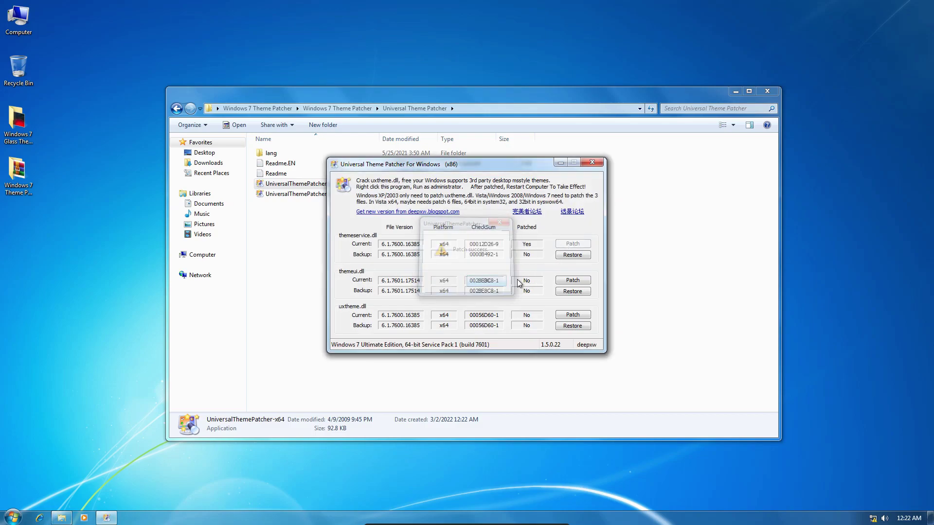
{"action": "left_click", "coordinate": [565, 280]}
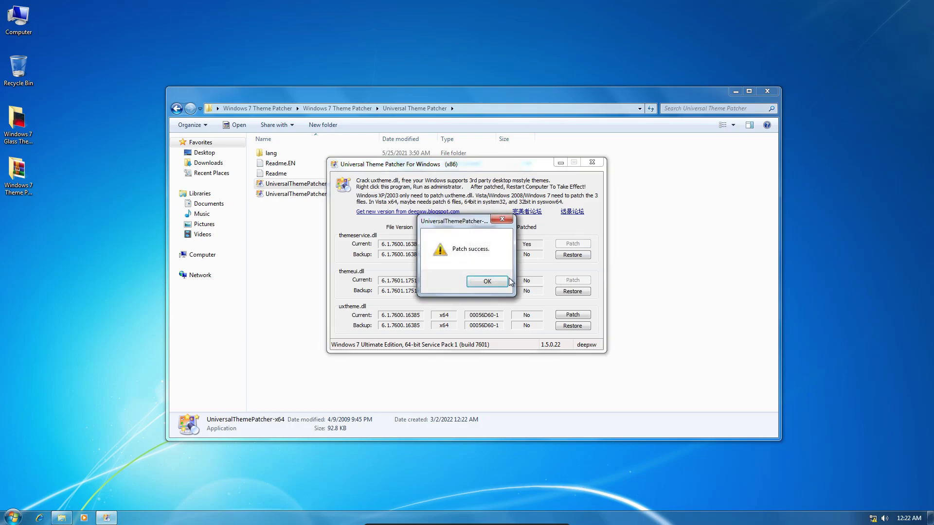
{"action": "left_click", "coordinate": [505, 283]}
{"action": "left_click", "coordinate": [563, 316]}
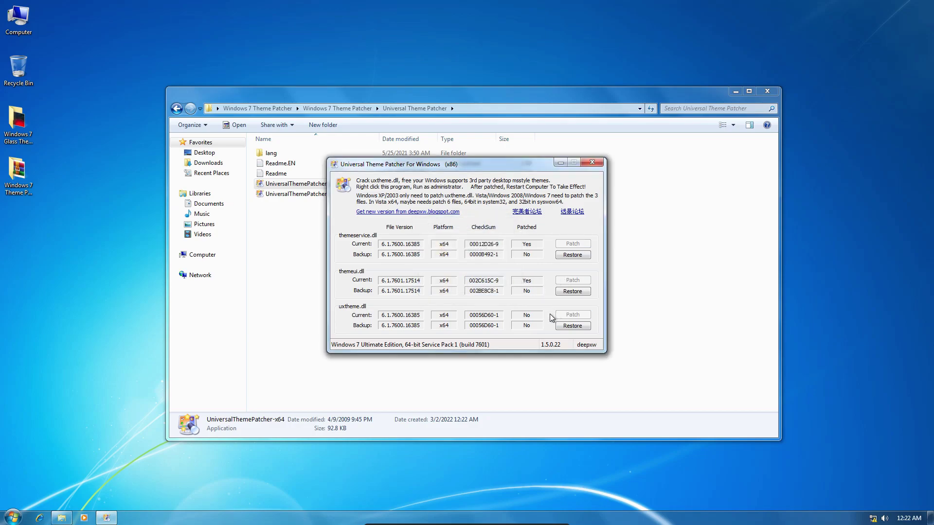
{"action": "left_click", "coordinate": [500, 285]}
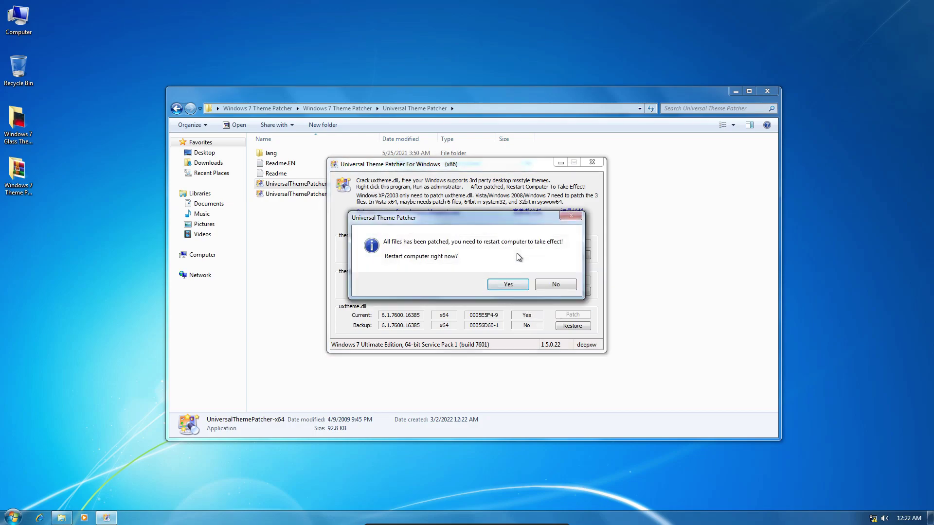
{"action": "left_click", "coordinate": [508, 285]}
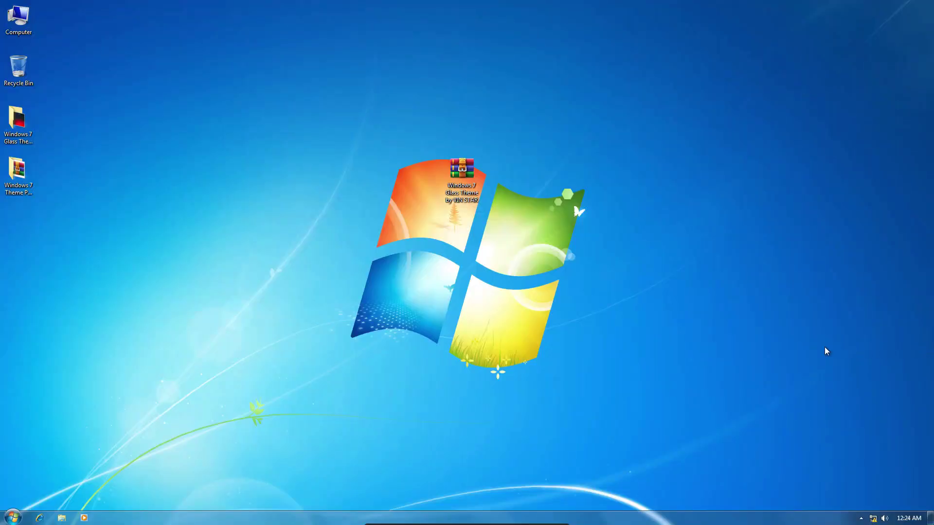
Run UniversalThemePatcher-x64 again with administrator permission and check the patch status of the three system files.
{"action": "double_click", "coordinate": [21, 178]}
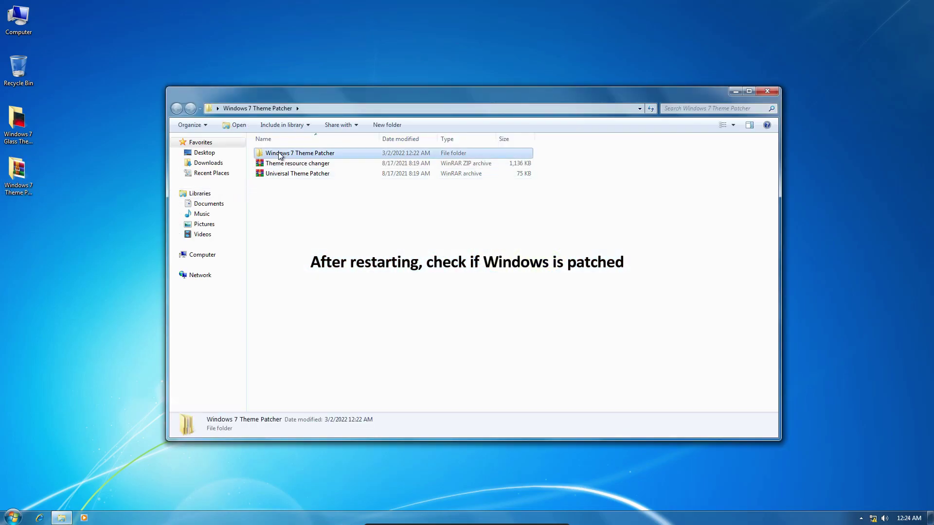
{"action": "double_click", "coordinate": [278, 155]}
{"action": "left_click", "coordinate": [292, 163]}
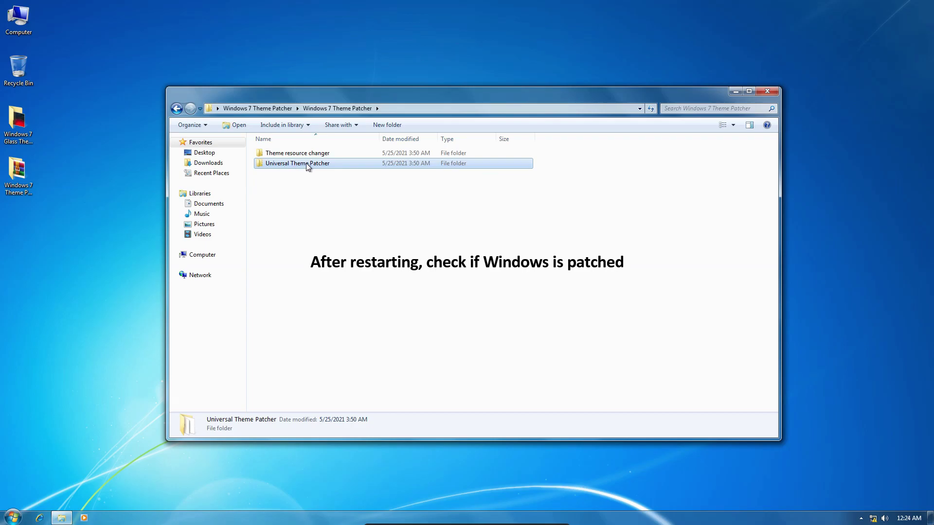
{"action": "double_click", "coordinate": [307, 164]}
{"action": "left_click", "coordinate": [309, 186]}
{"action": "double_click", "coordinate": [309, 185]}
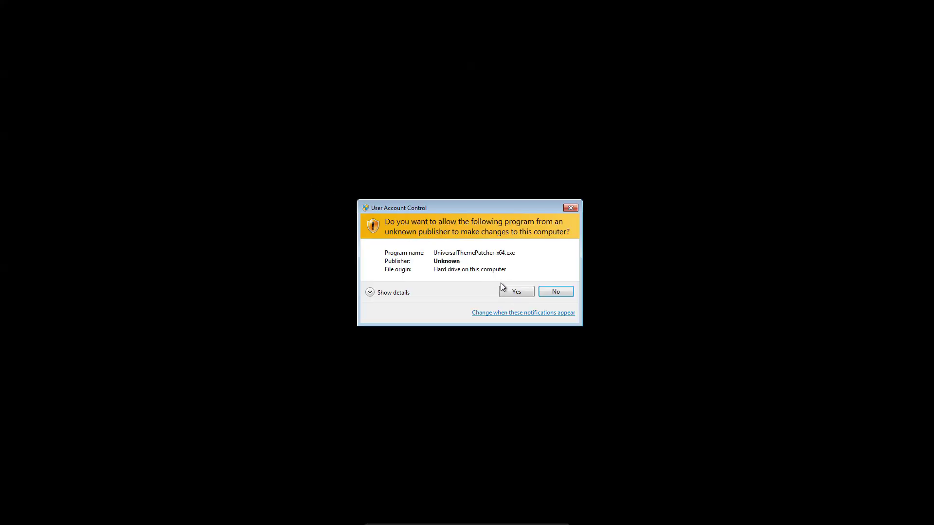
{"action": "left_click", "coordinate": [520, 291]}
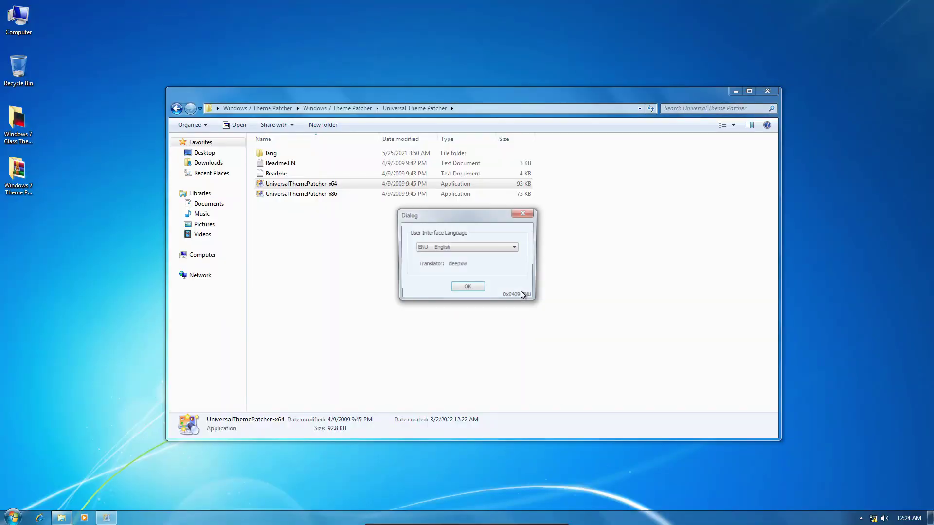
{"action": "left_click", "coordinate": [473, 288]}
{"action": "left_click", "coordinate": [501, 314]}
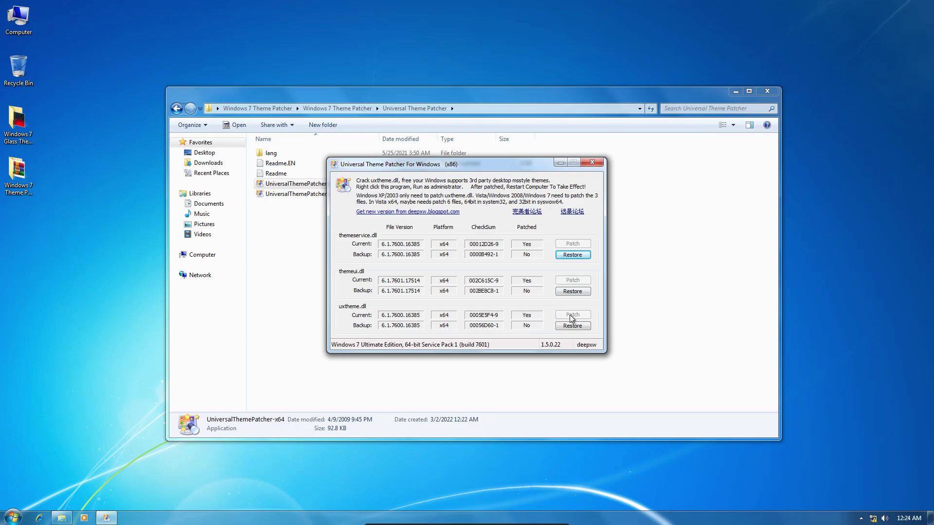
{"action": "left_click", "coordinate": [593, 165]}
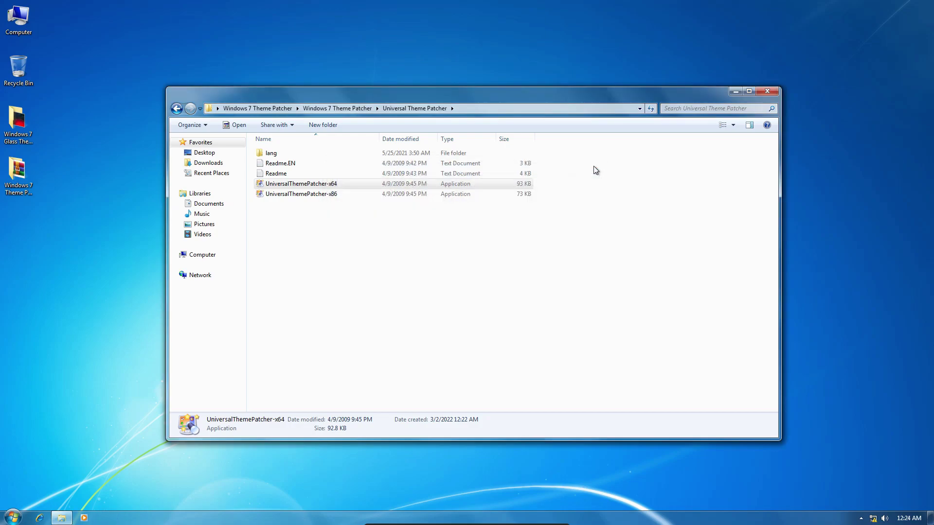
{"action": "left_click", "coordinate": [767, 93]}
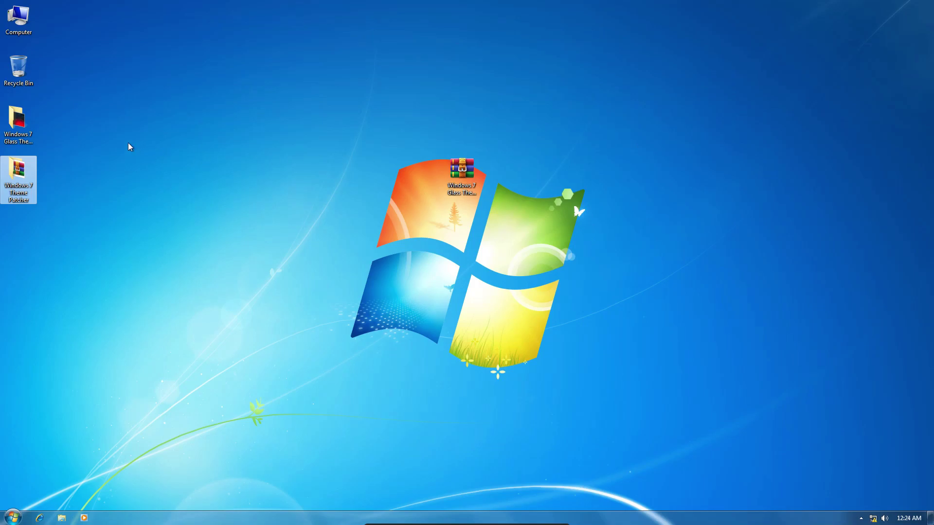
Cut the Xtreme Red folder and theme file from the Theme\Xtreme Red folder of the extracted glass theme package.
{"action": "double_click", "coordinate": [33, 122]}
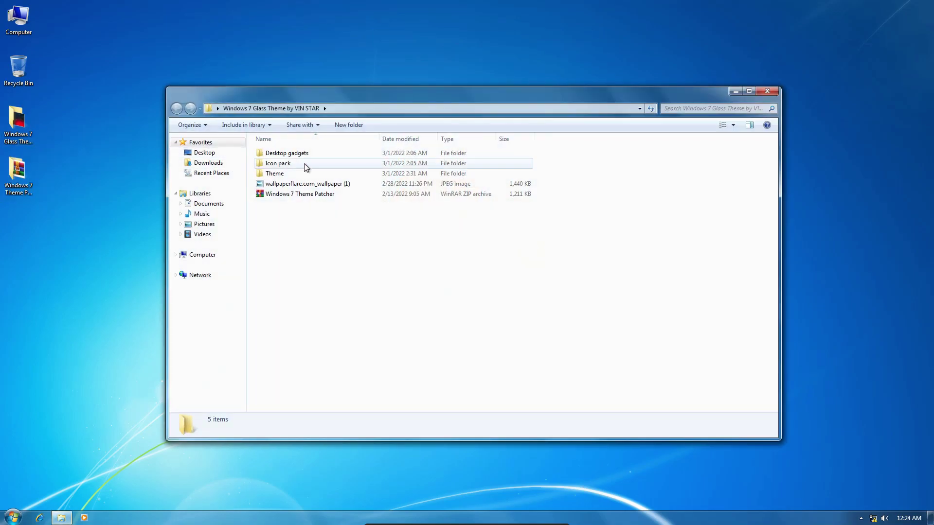
{"action": "left_click", "coordinate": [292, 174]}
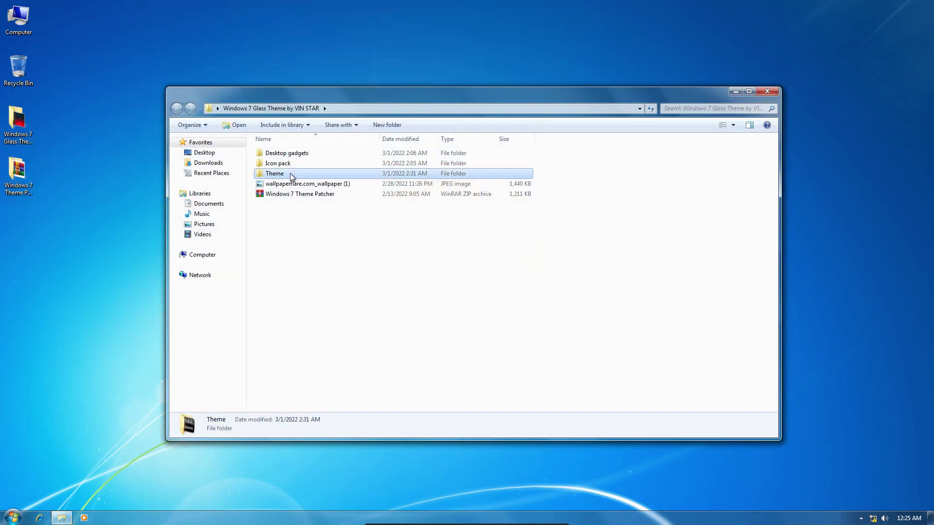
{"action": "double_click", "coordinate": [287, 176]}
{"action": "left_click", "coordinate": [298, 154]}
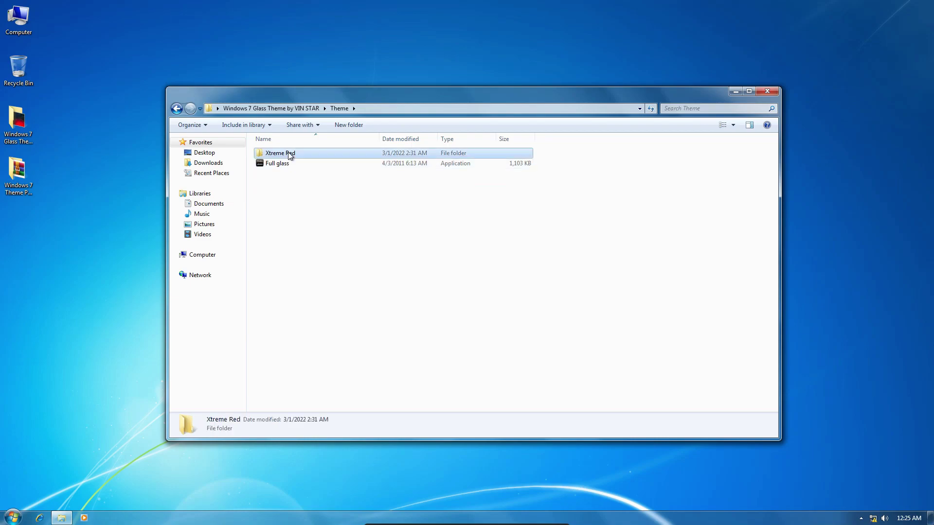
{"action": "double_click", "coordinate": [305, 152]}
{"action": "left_click_drag", "start_coordinate": [303, 184], "coordinate": [317, 156]}
{"action": "right_click", "coordinate": [316, 155]}
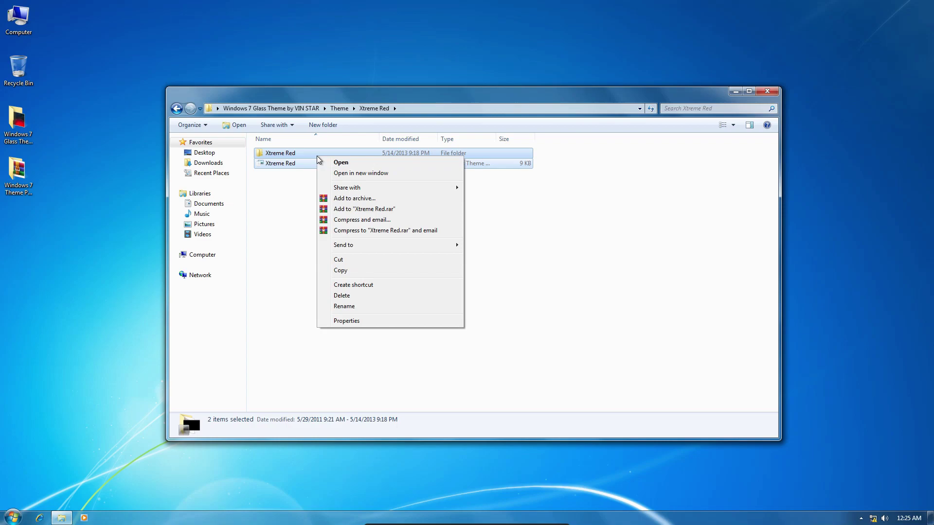
{"action": "left_click", "coordinate": [338, 259]}
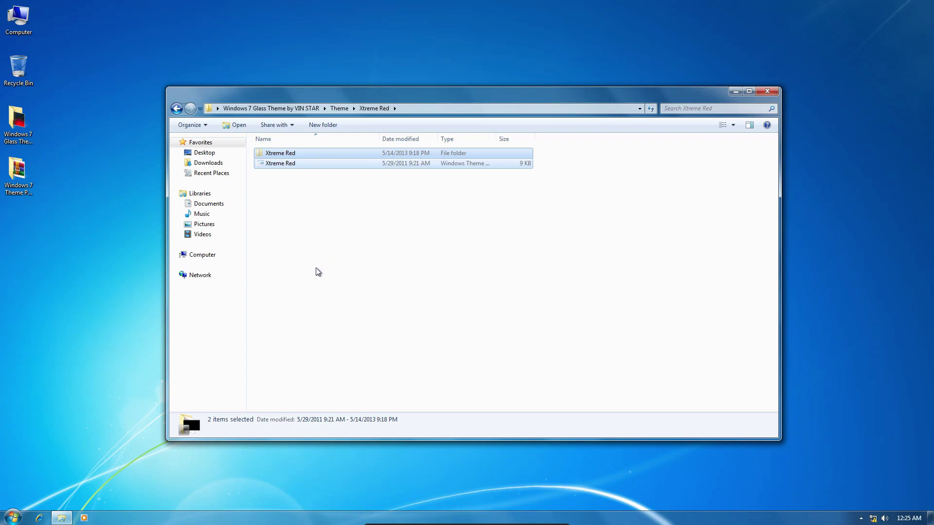
Move the cut Xtreme Red items into C:\Windows\Resources\Themes, granting administrator permission for all current items.
{"action": "left_click", "coordinate": [217, 260]}
{"action": "double_click", "coordinate": [333, 165]}
{"action": "double_click", "coordinate": [497, 174]}
{"action": "scroll", "coordinate": [474, 218], "scroll_direction": "down", "scroll_amount": 4}
{"action": "scroll", "coordinate": [470, 263], "scroll_direction": "down", "scroll_amount": 6}
{"action": "scroll", "coordinate": [462, 283], "scroll_direction": "down", "scroll_amount": 2}
{"action": "scroll", "coordinate": [299, 225], "scroll_direction": "up", "scroll_amount": 2}
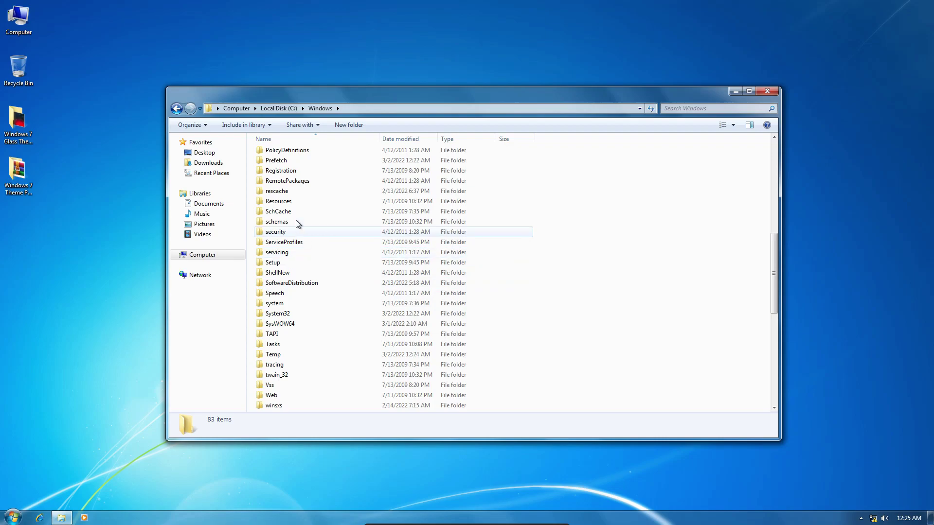
{"action": "left_click", "coordinate": [275, 204]}
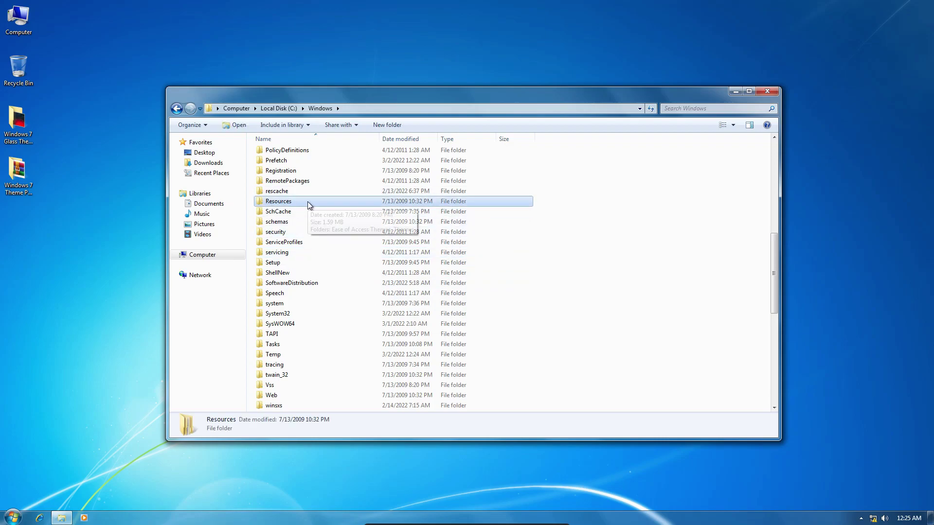
{"action": "double_click", "coordinate": [308, 201]}
{"action": "double_click", "coordinate": [316, 162]}
{"action": "right_click", "coordinate": [329, 227]}
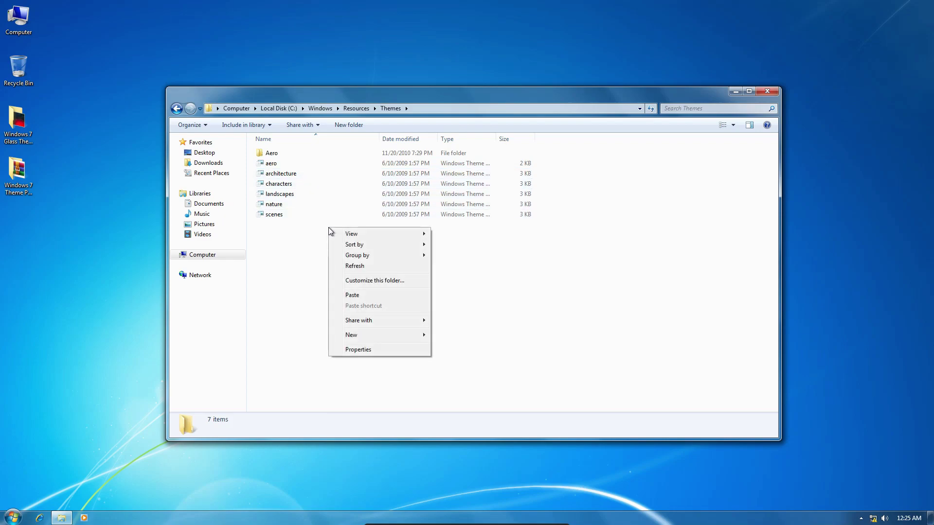
{"action": "left_click", "coordinate": [346, 293]}
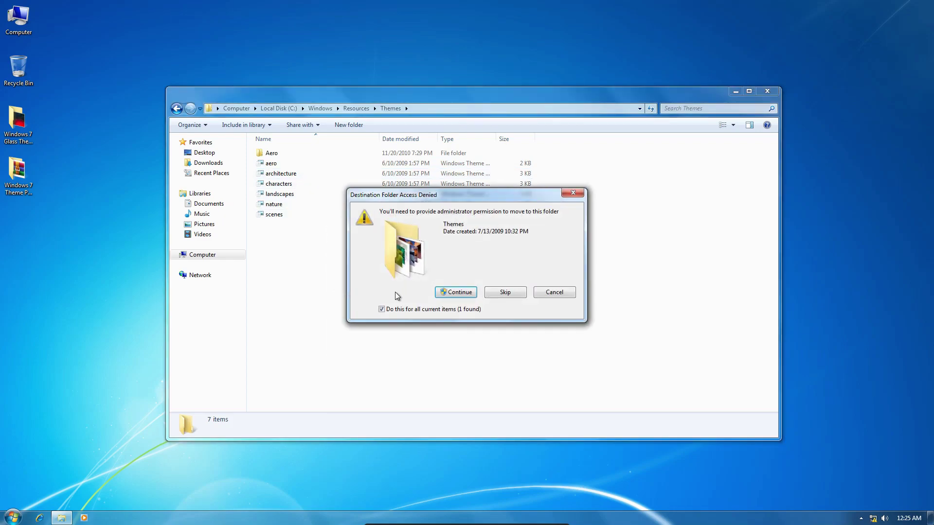
{"action": "left_click", "coordinate": [439, 291]}
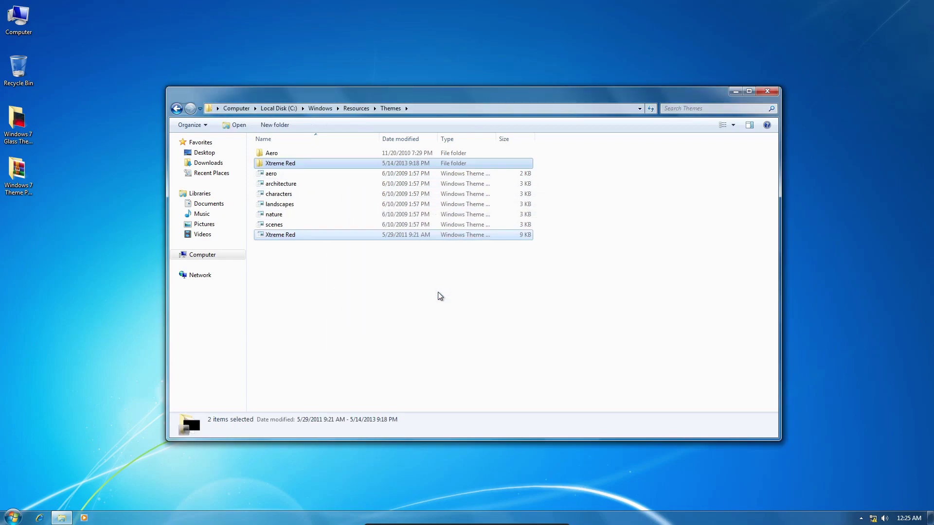
{"action": "left_click", "coordinate": [761, 95]}
Apply the installed Xtreme Red theme in the desktop personalization settings.
{"action": "right_click", "coordinate": [760, 95]}
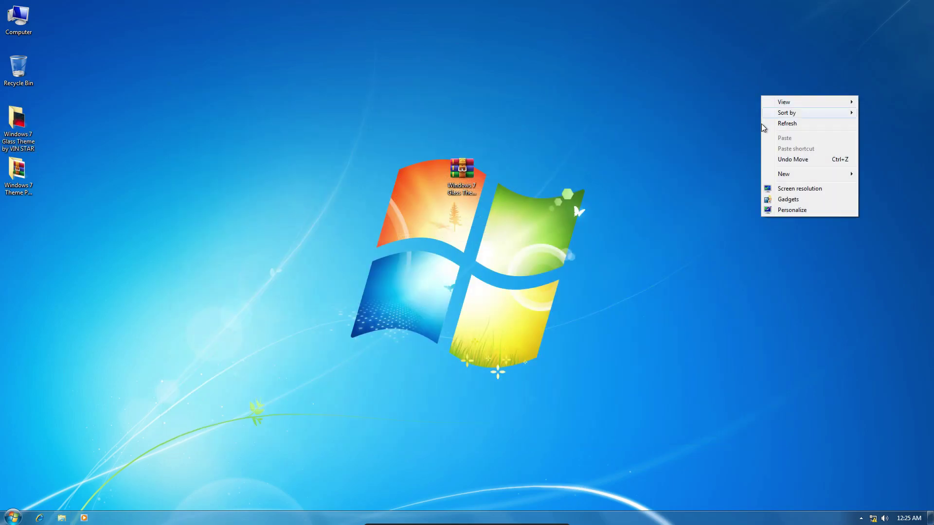
{"action": "left_click", "coordinate": [766, 214]}
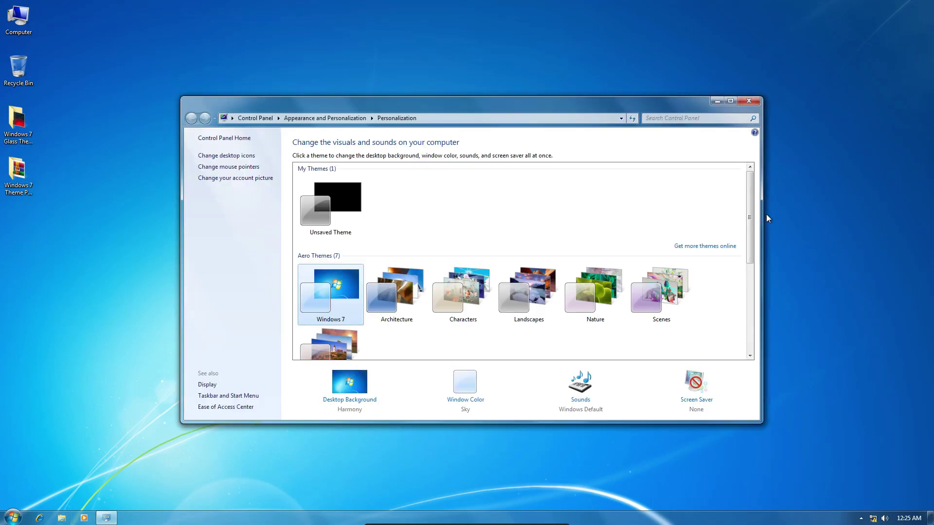
{"action": "scroll", "coordinate": [655, 280], "scroll_direction": "down", "scroll_amount": 3}
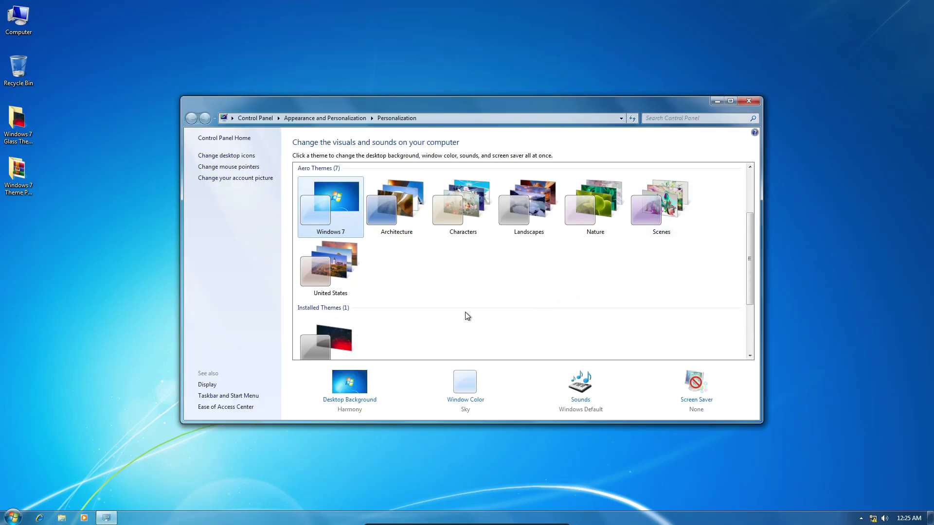
{"action": "scroll", "coordinate": [339, 320], "scroll_direction": "down", "scroll_amount": 2}
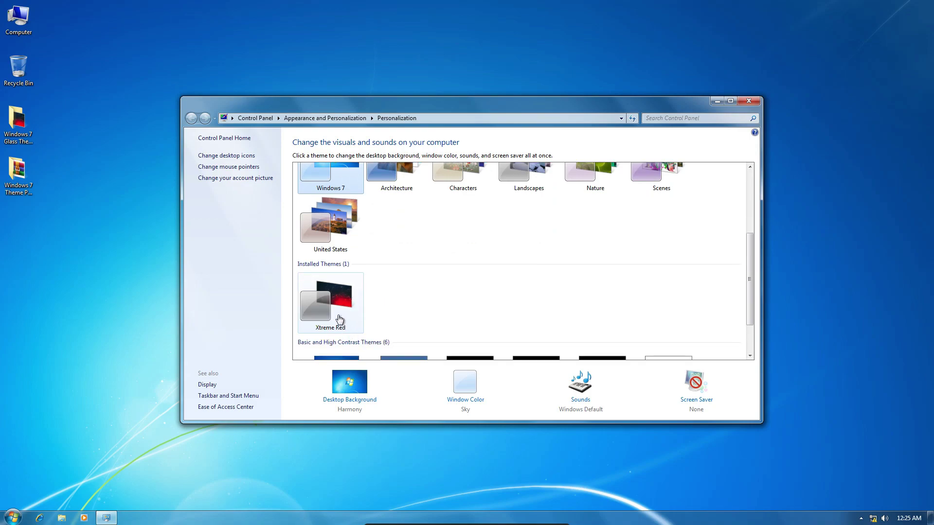
{"action": "left_click", "coordinate": [339, 290]}
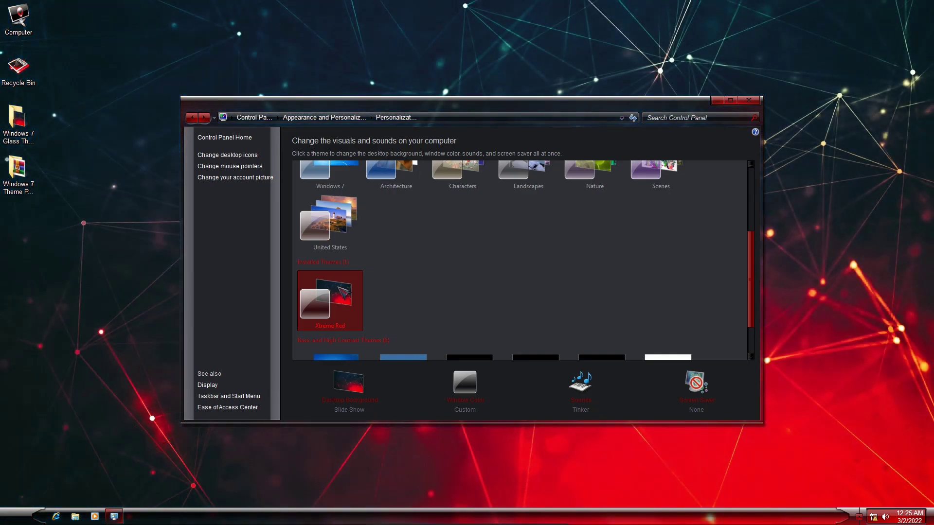
{"action": "left_click", "coordinate": [748, 100]}
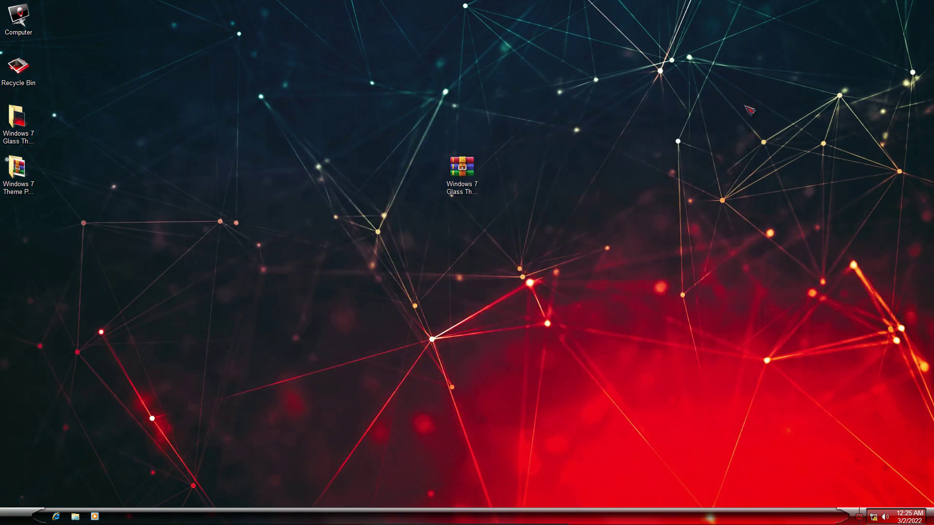
Open the Computer window to examine how the applied theme looks, and close it again.
{"action": "double_click", "coordinate": [32, 31]}
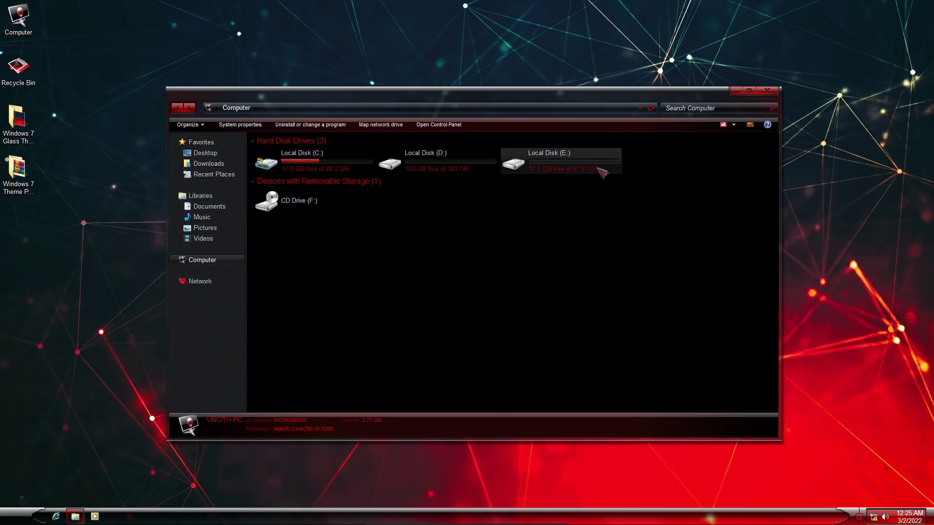
{"action": "left_click", "coordinate": [767, 91]}
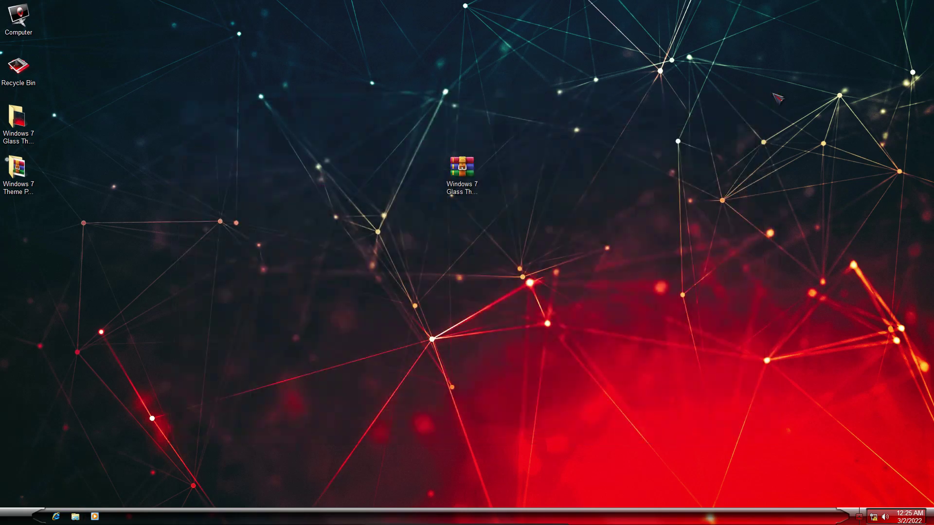
Copy the Full glass application from the Theme folder of the extracted glass theme package.
{"action": "double_click", "coordinate": [17, 122]}
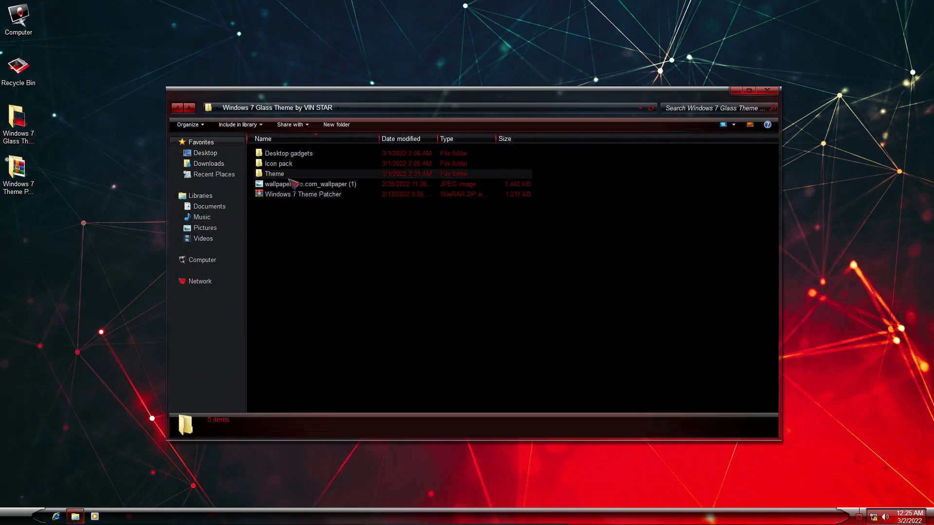
{"action": "left_click", "coordinate": [286, 176]}
{"action": "double_click", "coordinate": [286, 176]}
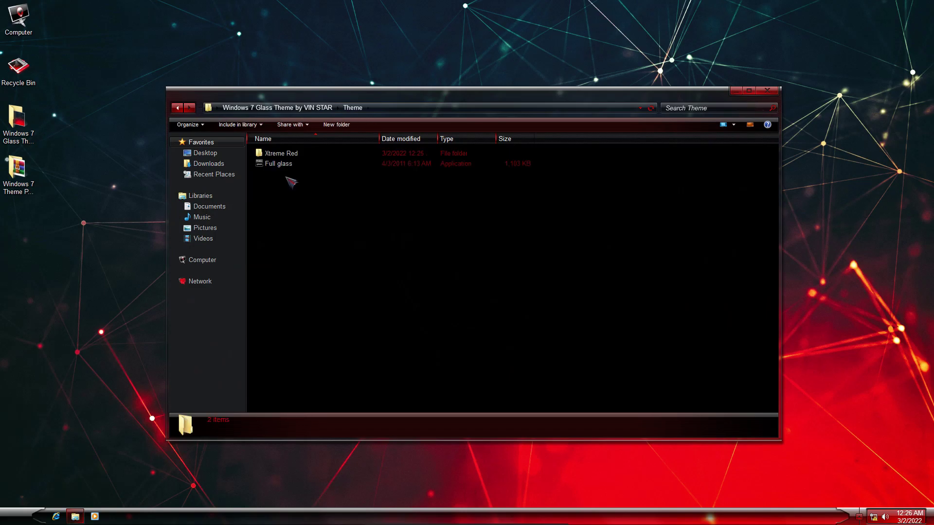
{"action": "left_click", "coordinate": [288, 165]}
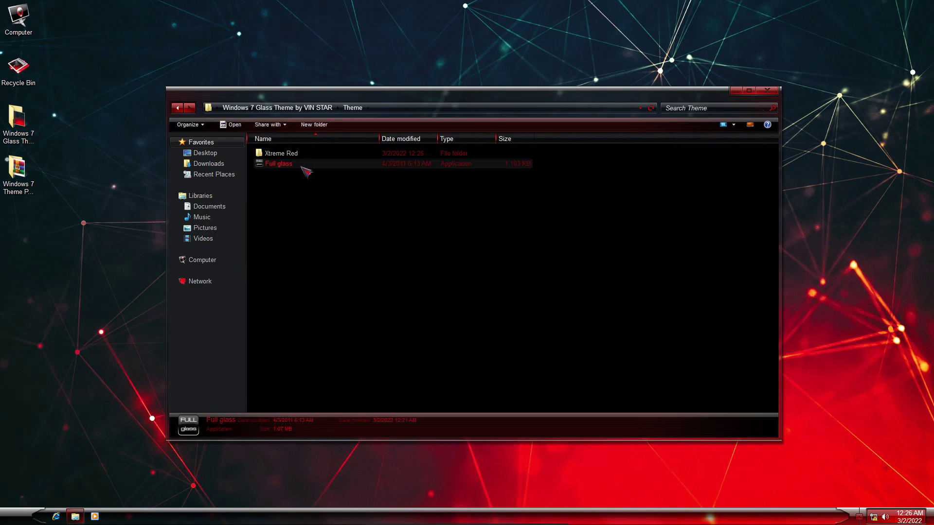
{"action": "right_click", "coordinate": [306, 171]}
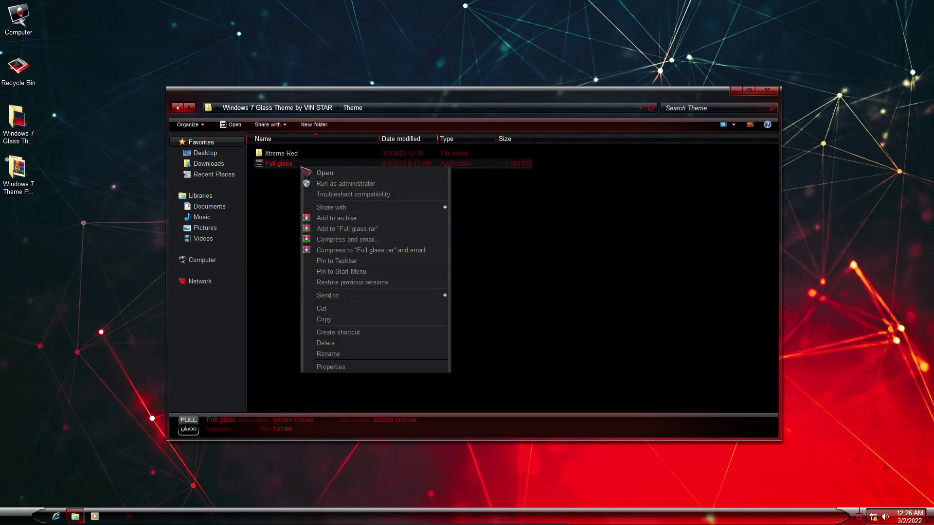
{"action": "left_click", "coordinate": [336, 321]}
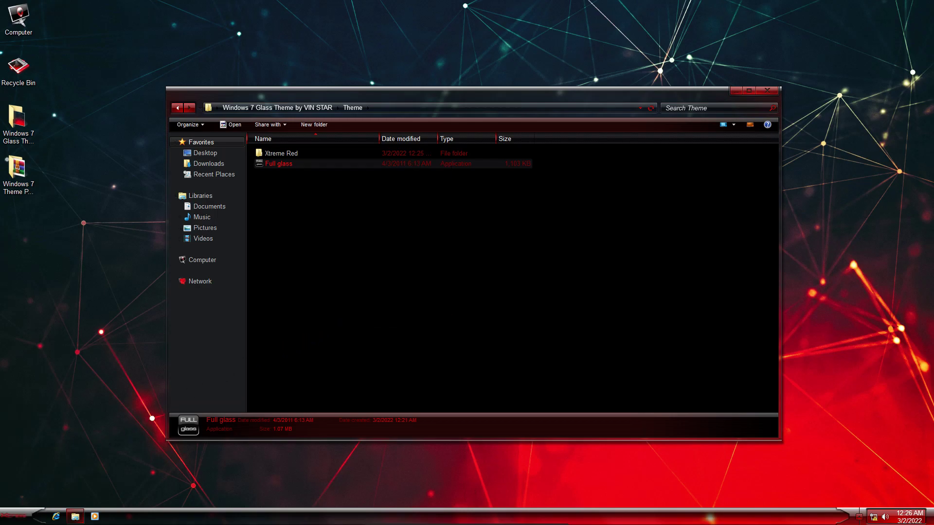
Paste the copied Full glass application into the Start menu's Startup folder and run it from there.
{"action": "left_click", "coordinate": [14, 516]}
{"action": "left_click", "coordinate": [46, 474]}
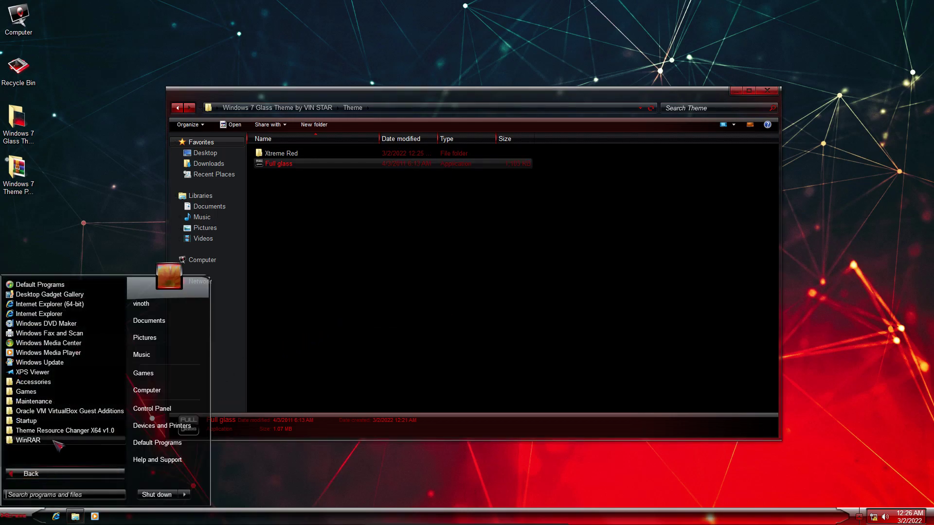
{"action": "right_click", "coordinate": [37, 422]}
{"action": "left_click", "coordinate": [71, 348]}
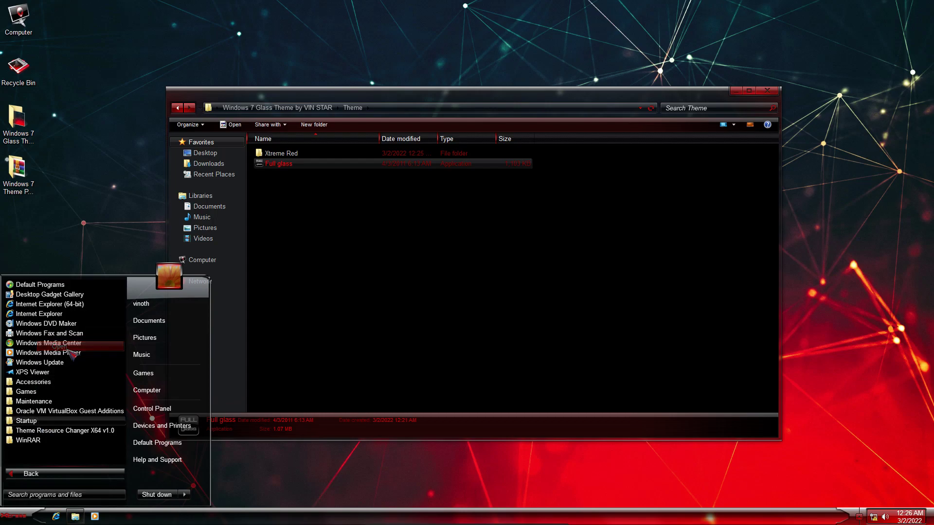
{"action": "right_click", "coordinate": [371, 217]}
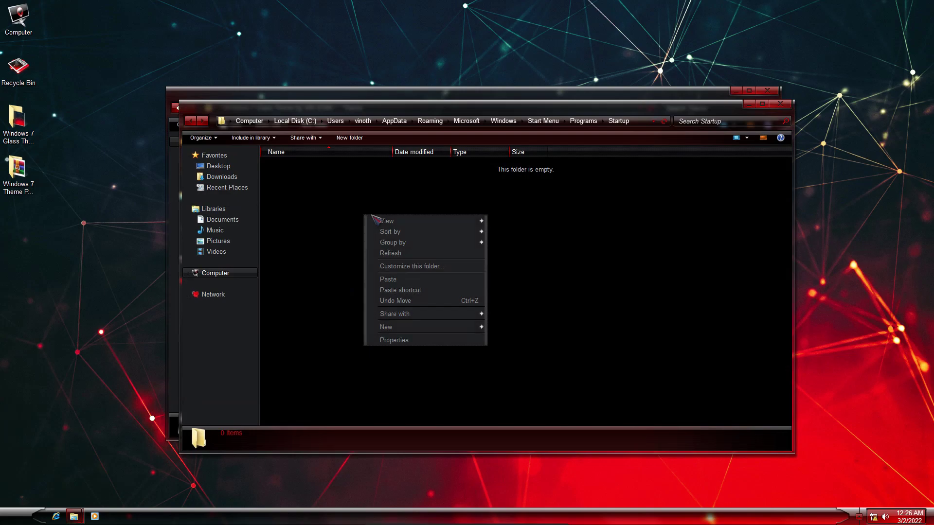
{"action": "left_click", "coordinate": [392, 279]}
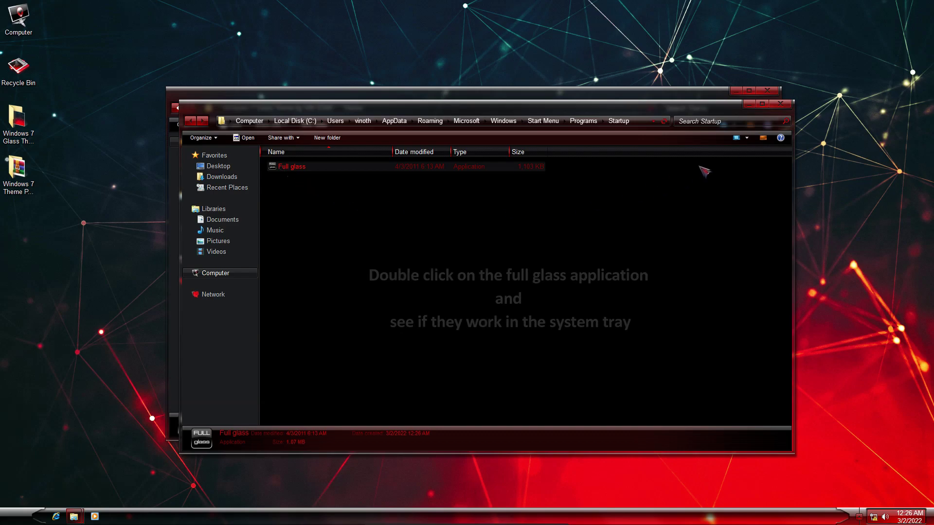
{"action": "left_click", "coordinate": [780, 104]}
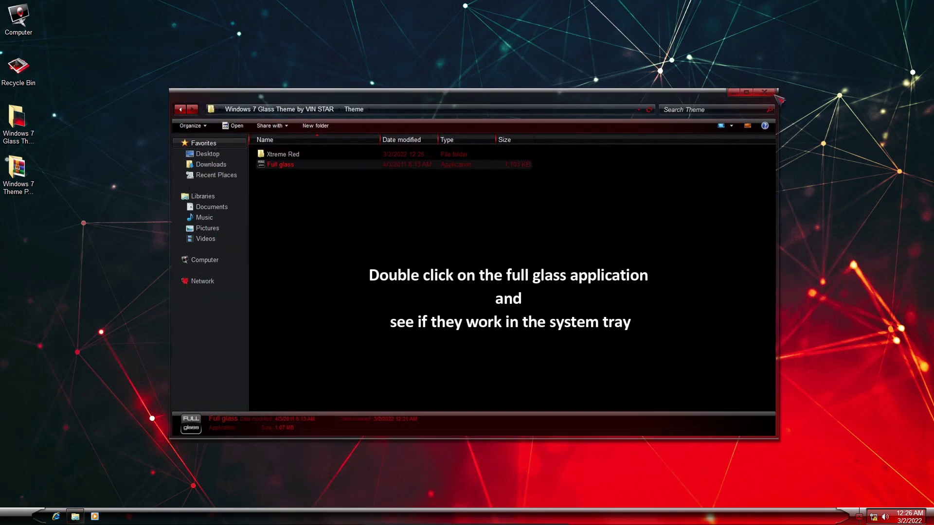
{"action": "left_click", "coordinate": [769, 91]}
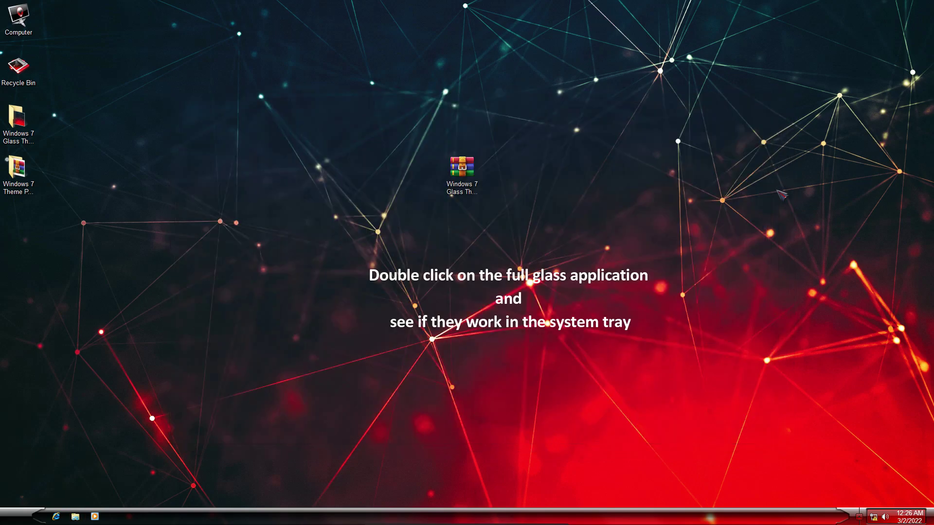
Check the hidden tray icons for Full glass and examine the glass effect in the Computer window, widening its navigation pane slightly.
{"action": "left_click", "coordinate": [859, 517]}
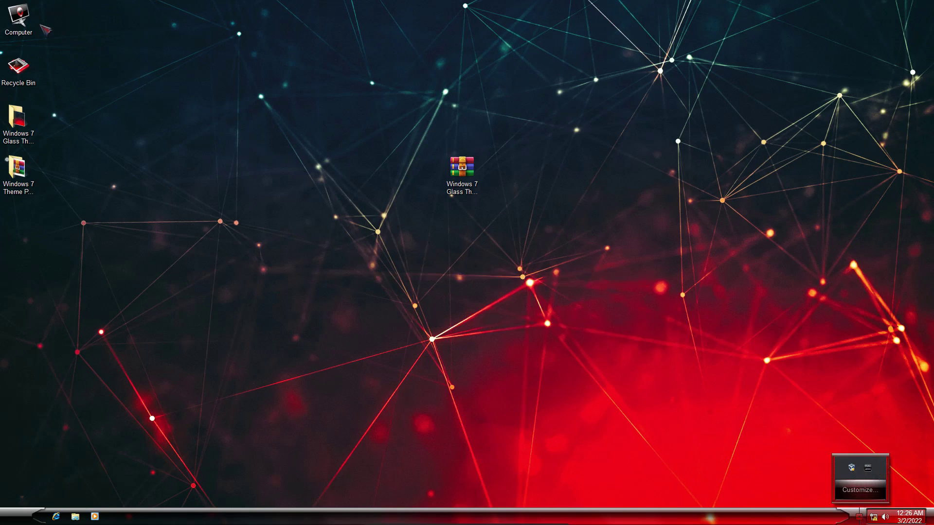
{"action": "double_click", "coordinate": [18, 17]}
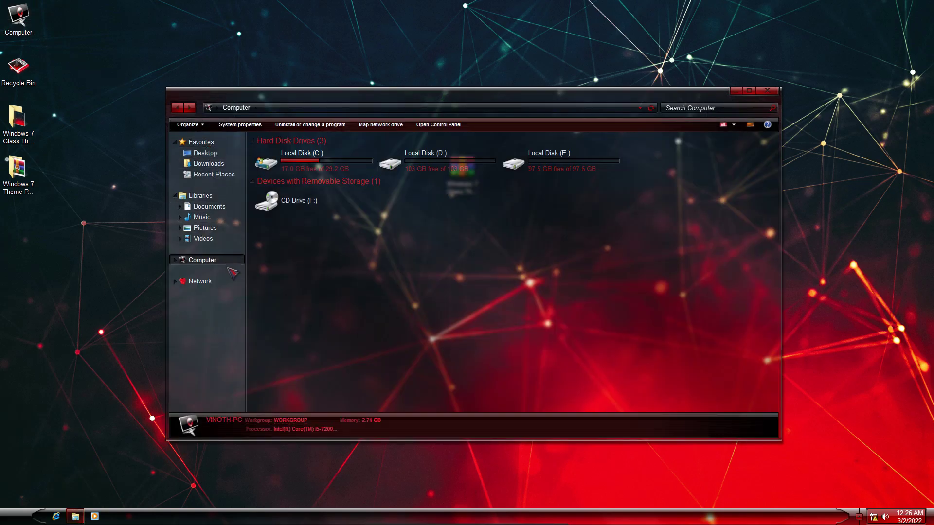
{"action": "left_click_drag", "start_coordinate": [247, 217], "coordinate": [263, 217]}
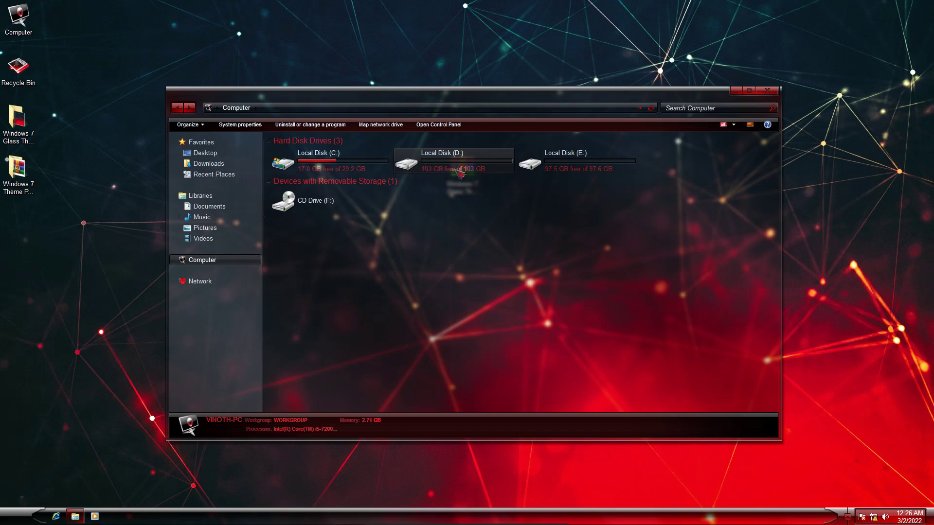
{"action": "left_click", "coordinate": [768, 91]}
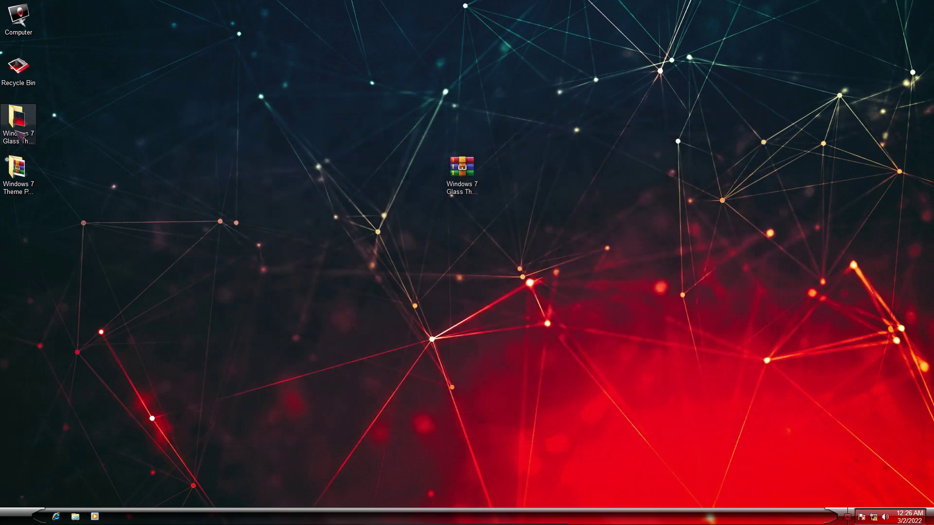
Launch the iPack Solar Empire installer from the package's Icon pack folder and grant it administrator permission.
{"action": "double_click", "coordinate": [20, 132]}
{"action": "left_click", "coordinate": [320, 167]}
{"action": "double_click", "coordinate": [319, 165]}
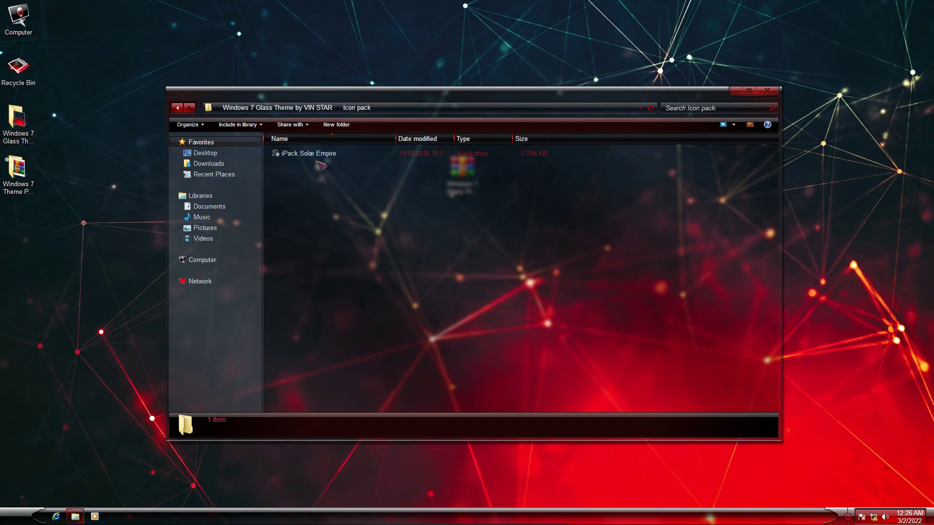
{"action": "double_click", "coordinate": [317, 155]}
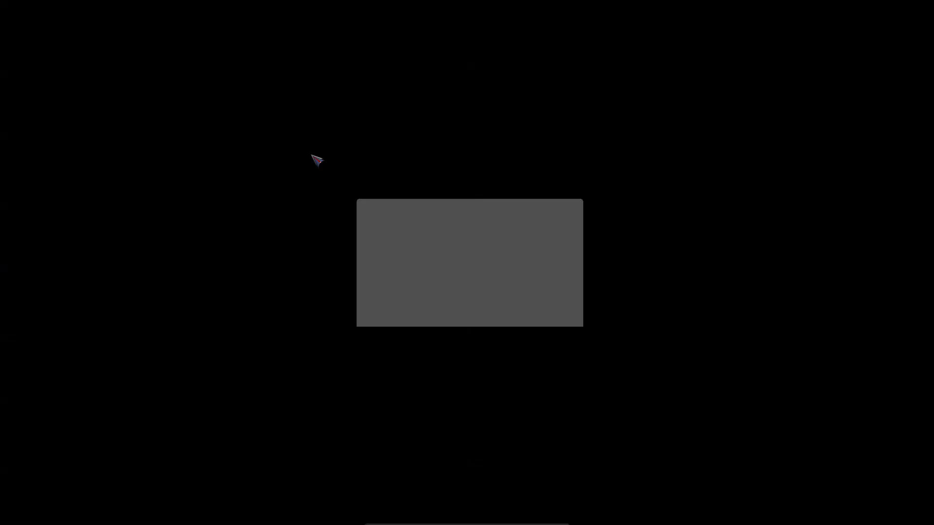
{"action": "left_click", "coordinate": [515, 289]}
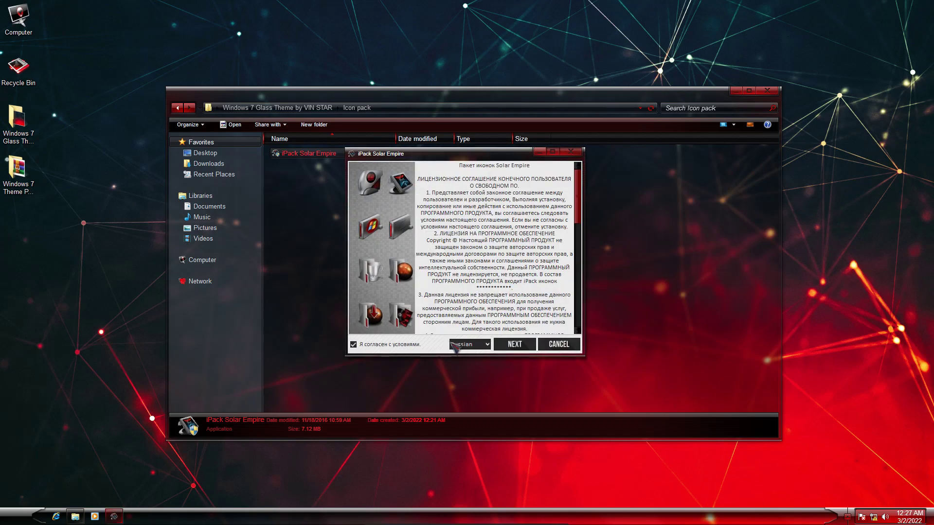
Install the Solar Empire icons by patching all listed files with a restore point, and finish with an immediate restart.
{"action": "left_click", "coordinate": [507, 345]}
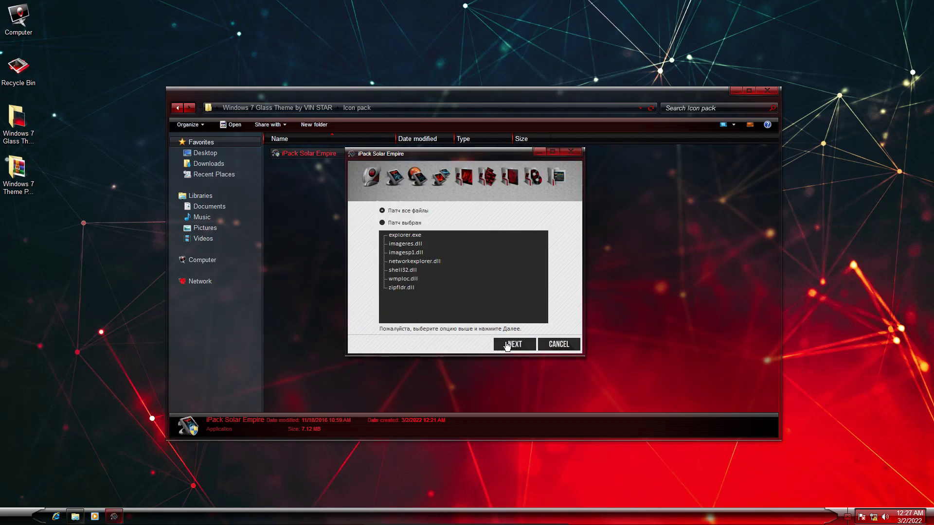
{"action": "left_click", "coordinate": [507, 346]}
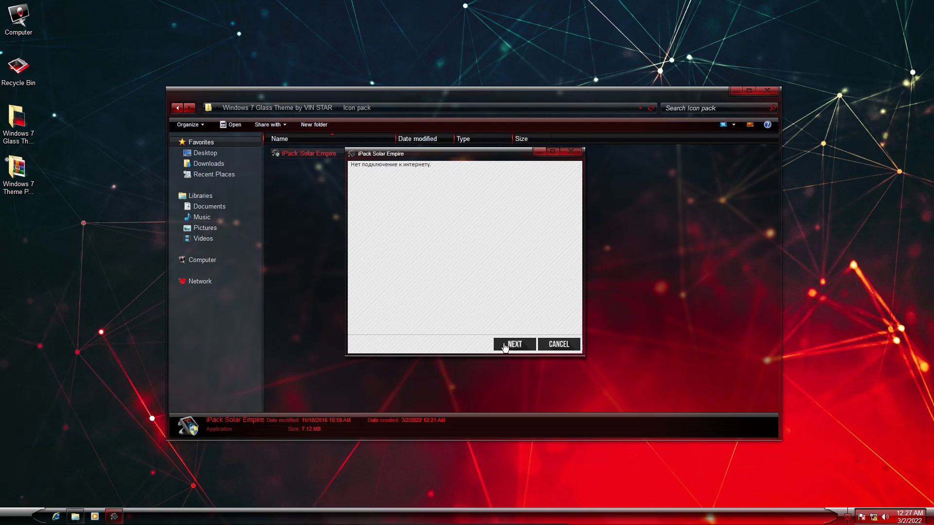
{"action": "left_click", "coordinate": [515, 344]}
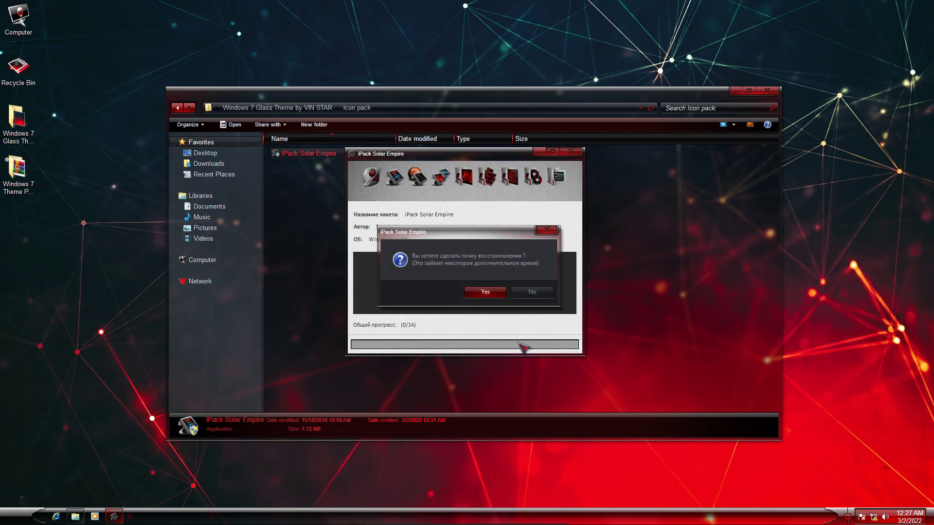
{"action": "left_click", "coordinate": [487, 291]}
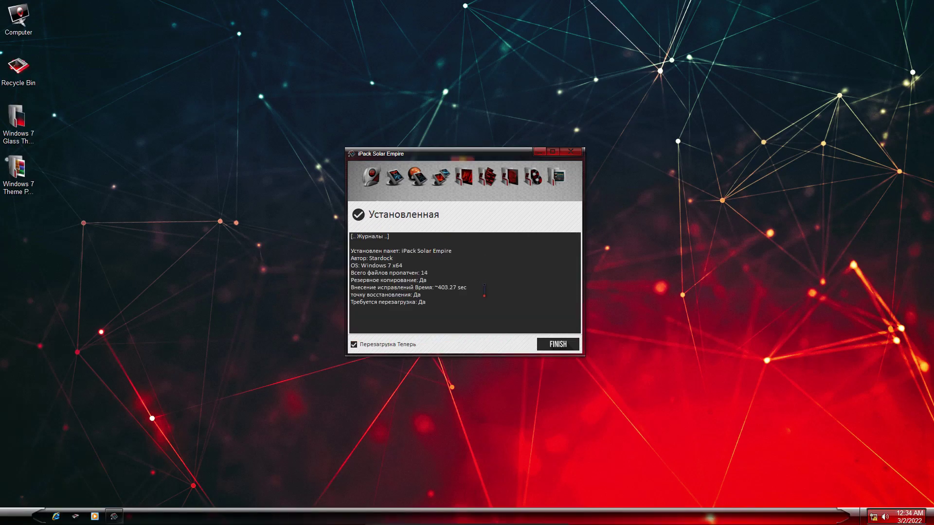
{"action": "left_click", "coordinate": [557, 348]}
{"action": "left_click", "coordinate": [514, 293]}
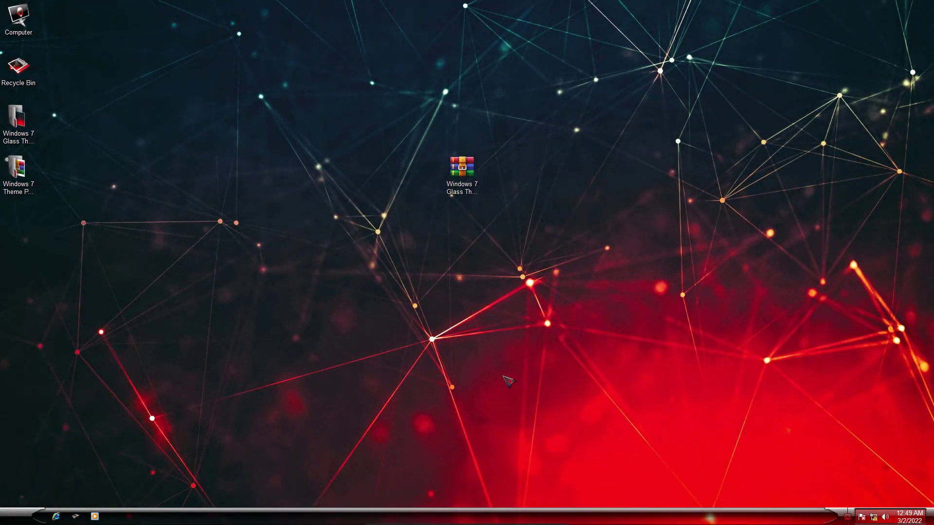
Install the airstrikeexpand font from the package's Desktop gadgets folder, granting permission and replacing the existing Airstrike Expanded font.
{"action": "double_click", "coordinate": [39, 140]}
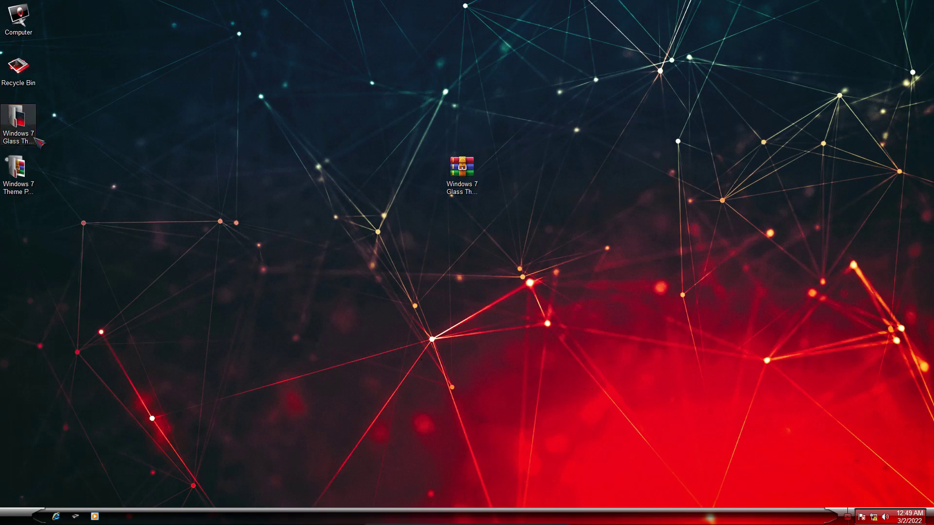
{"action": "left_click", "coordinate": [298, 153]}
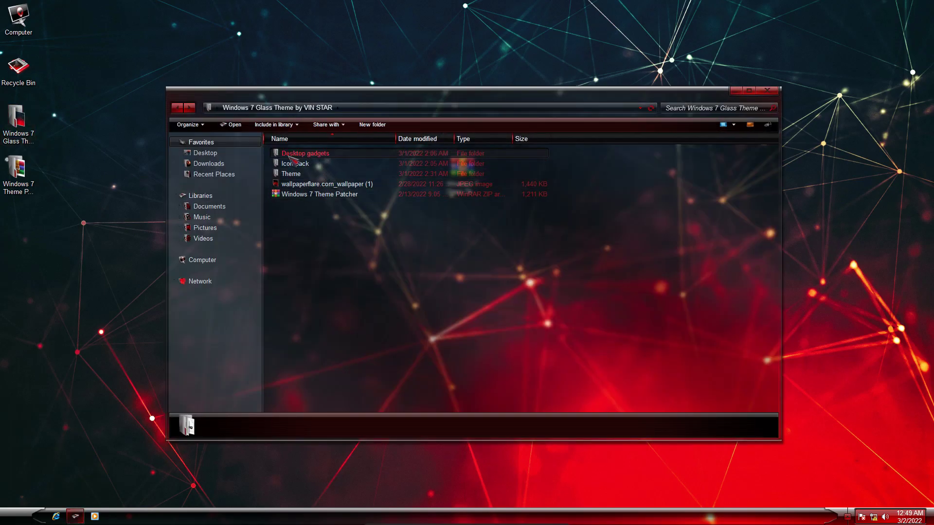
{"action": "double_click", "coordinate": [307, 153]}
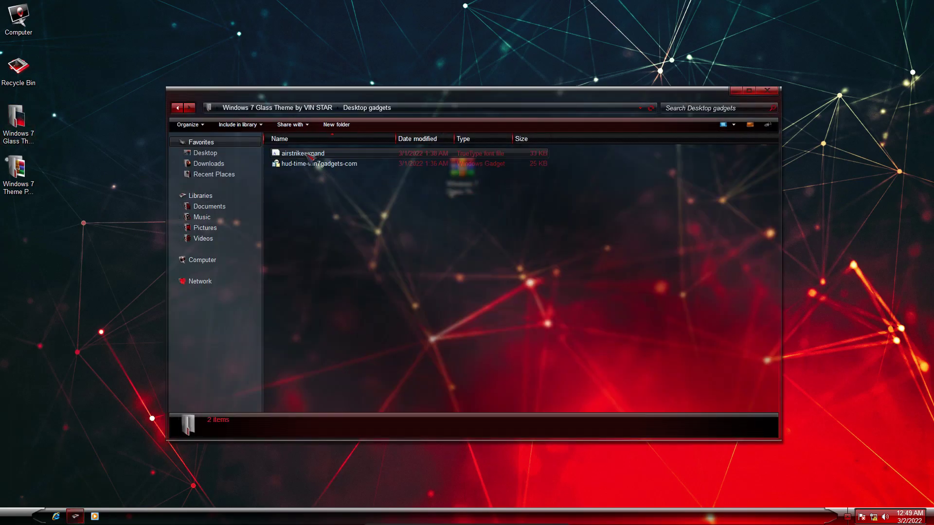
{"action": "left_click", "coordinate": [307, 153]}
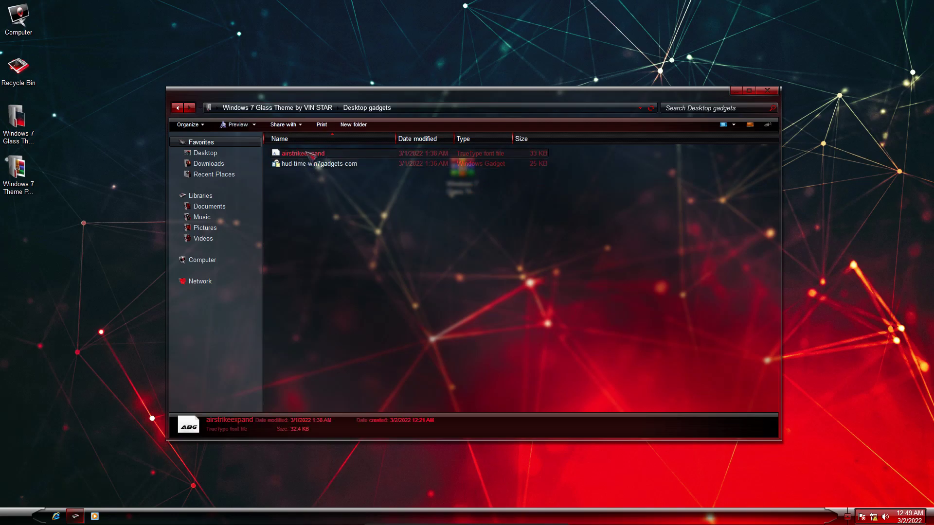
{"action": "right_click", "coordinate": [308, 157]}
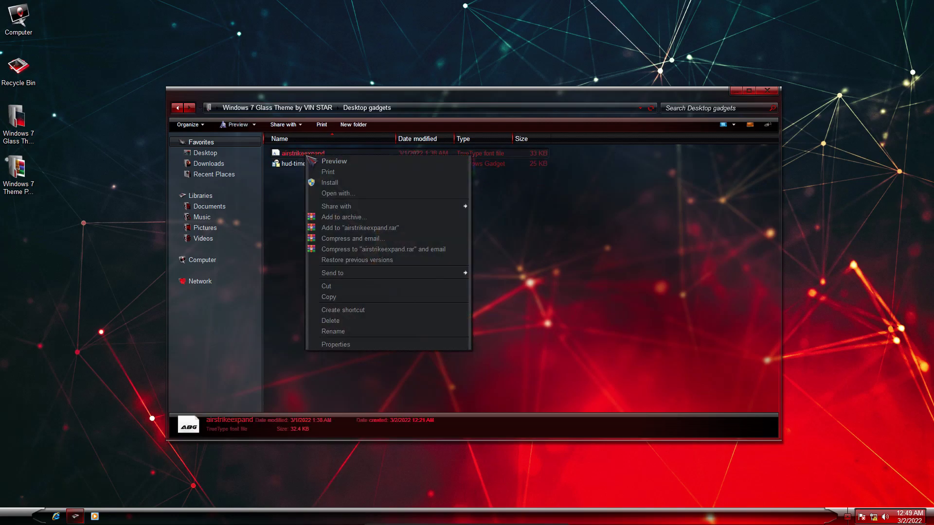
{"action": "left_click", "coordinate": [335, 183]}
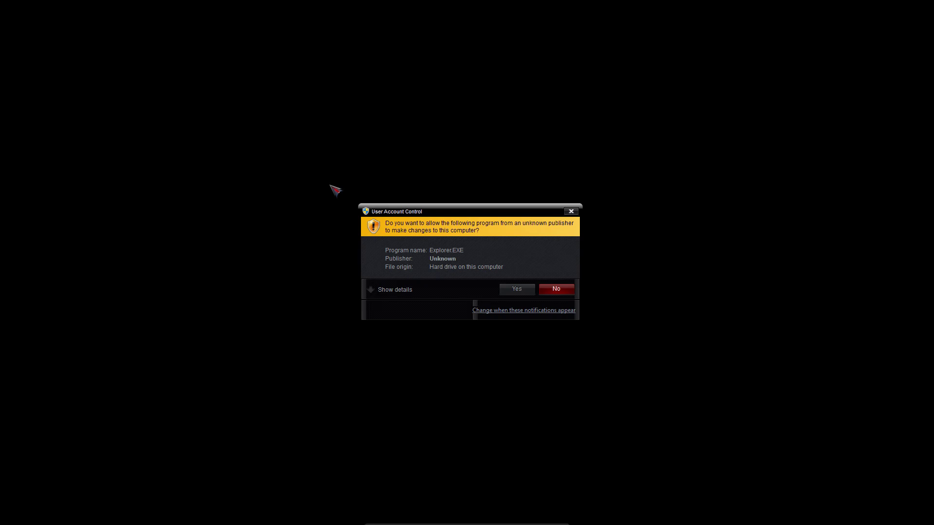
{"action": "left_click", "coordinate": [508, 294]}
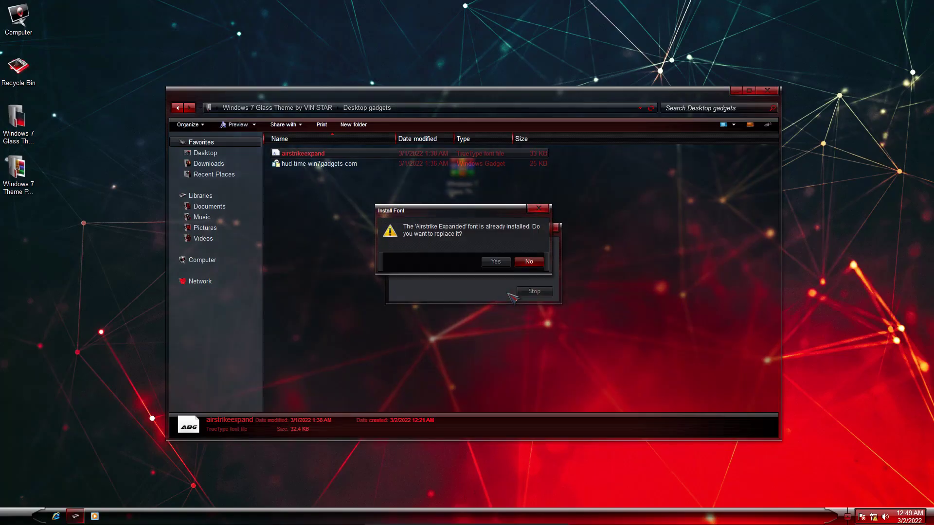
{"action": "left_click", "coordinate": [502, 265]}
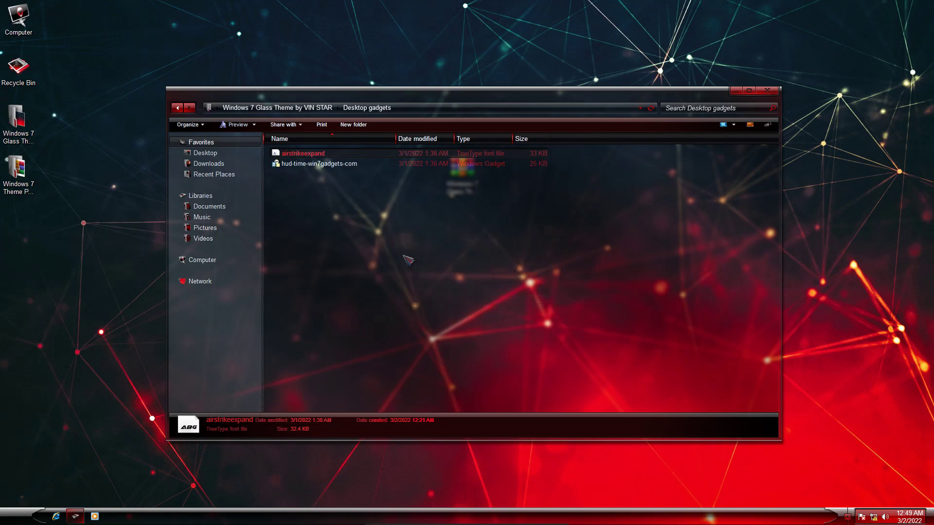
Install the hud-time-win7gadgets-com clock gadget on the desktop and close the Desktop gadgets folder.
{"action": "left_click", "coordinate": [334, 165]}
{"action": "double_click", "coordinate": [338, 165]}
{"action": "left_click", "coordinate": [492, 261]}
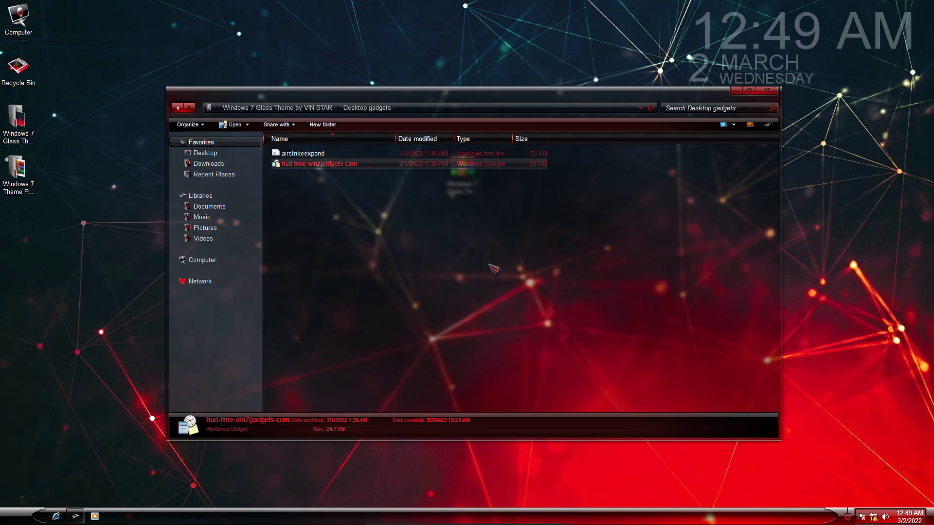
{"action": "left_click", "coordinate": [767, 90]}
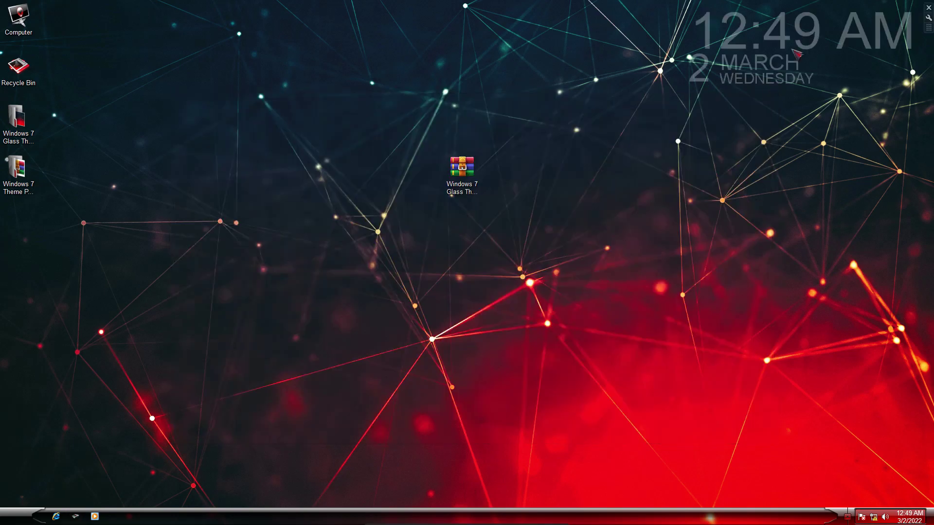
Move the clock gadget to the upper-left area of the desktop and hide the desktop icons.
{"action": "left_click", "coordinate": [800, 46]}
{"action": "left_click_drag", "start_coordinate": [821, 37], "coordinate": [273, 93]}
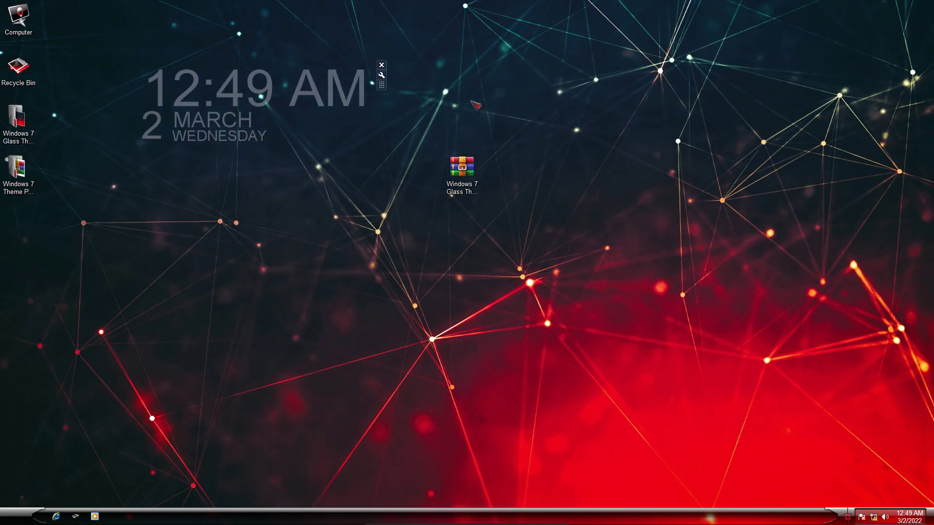
{"action": "right_click", "coordinate": [538, 64]}
{"action": "mouse_move", "coordinate": [564, 70]}
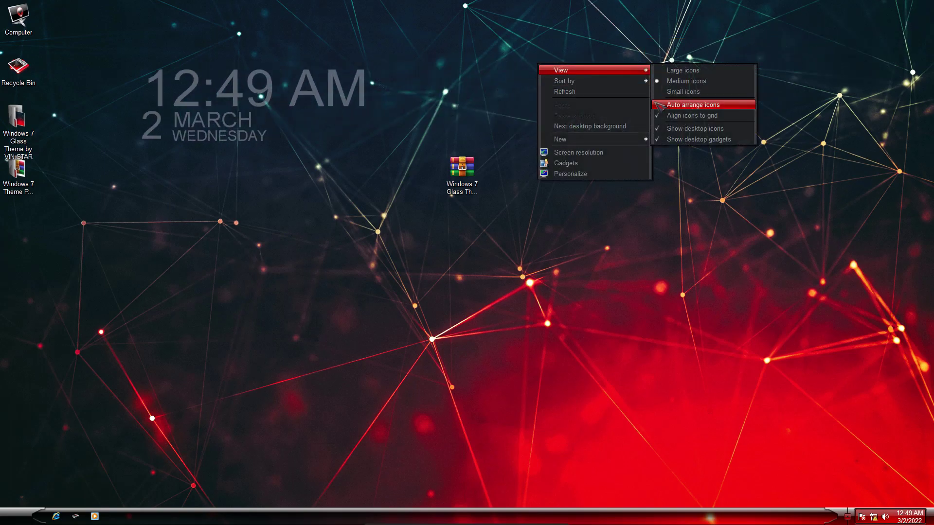
{"action": "left_click", "coordinate": [672, 130]}
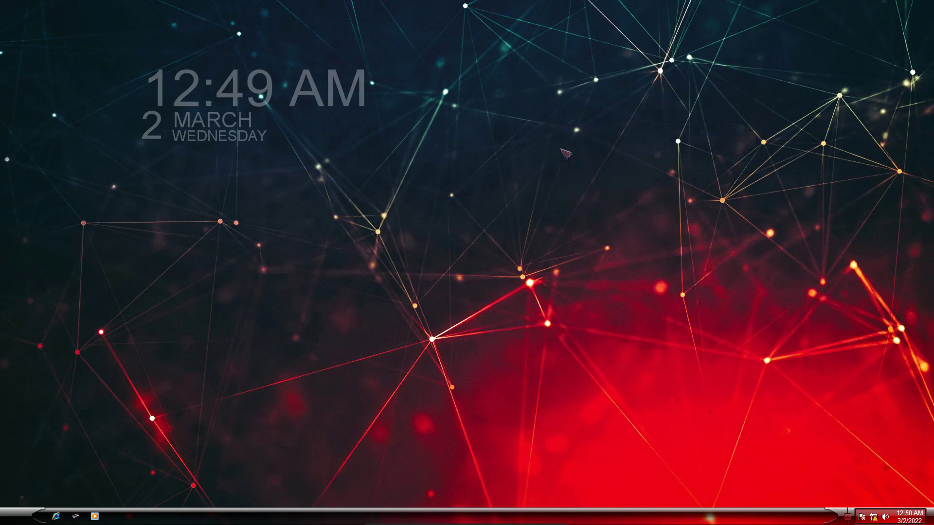
Set the HUD Time gadget's font to Airstrike Expanded and apply the gadget options.
{"action": "mouse_move", "coordinate": [376, 93]}
{"action": "left_click", "coordinate": [381, 75]}
{"action": "left_click", "coordinate": [361, 109]}
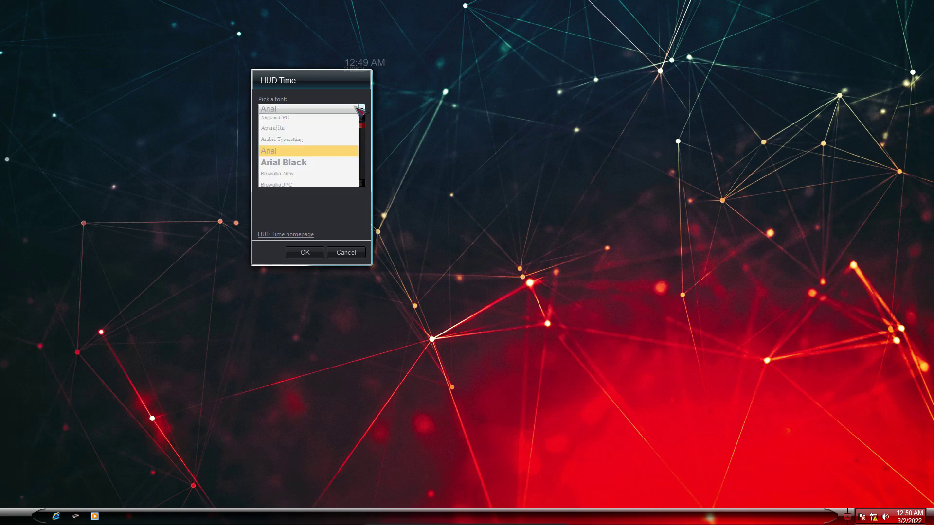
{"action": "scroll", "coordinate": [363, 125], "scroll_direction": "up", "scroll_amount": 5}
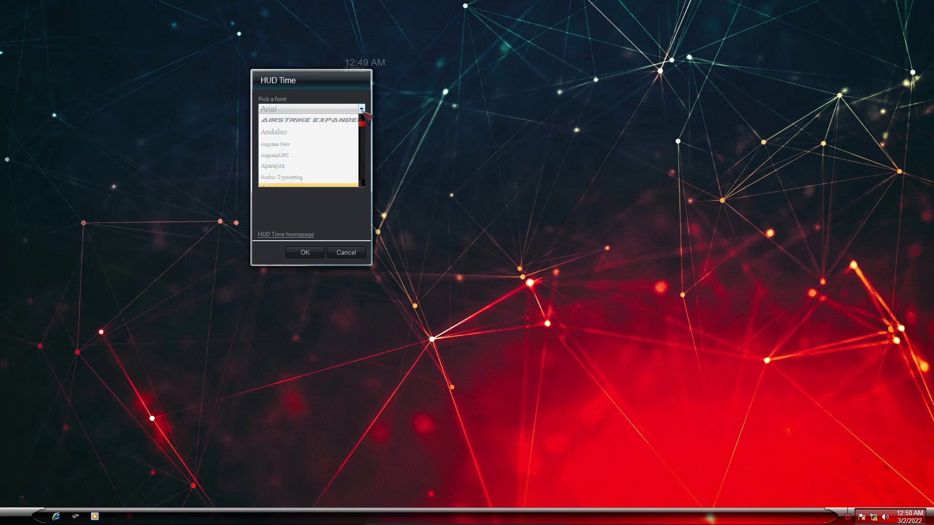
{"action": "left_click", "coordinate": [346, 118]}
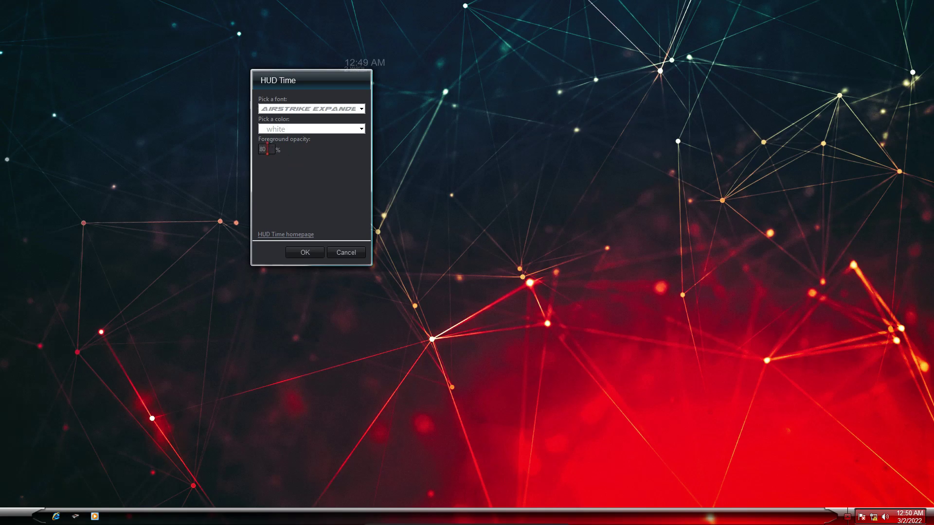
{"action": "left_click", "coordinate": [307, 254]}
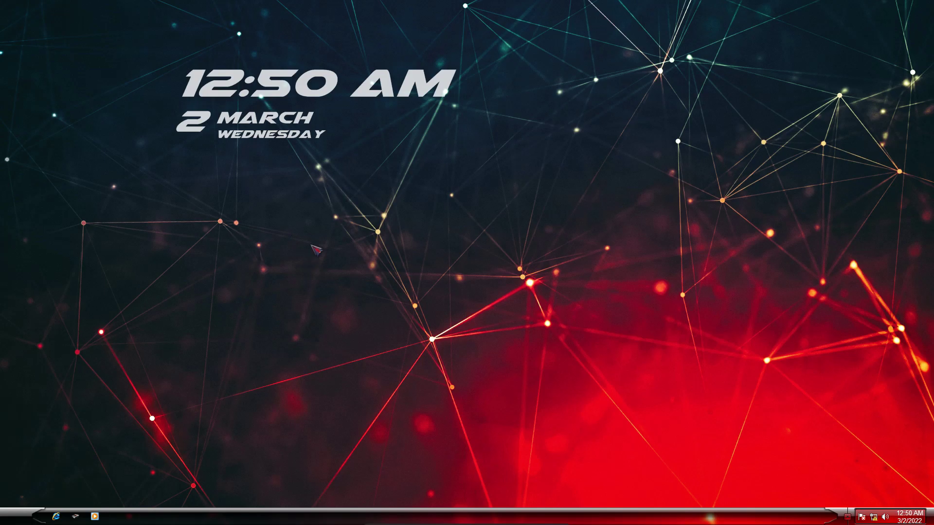
Reposition the clock gadget near the desktop's left edge and refresh the desktop.
{"action": "left_click_drag", "start_coordinate": [347, 97], "coordinate": [169, 112]}
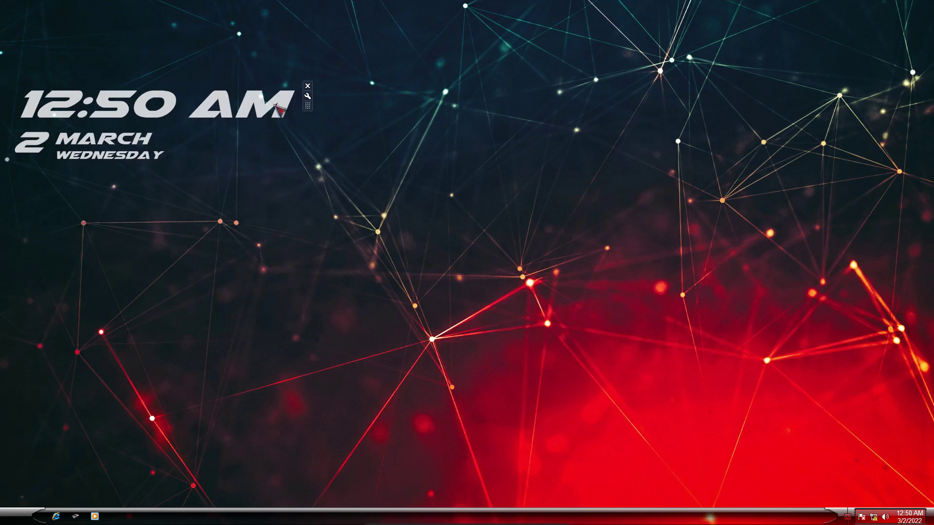
{"action": "right_click", "coordinate": [525, 173]}
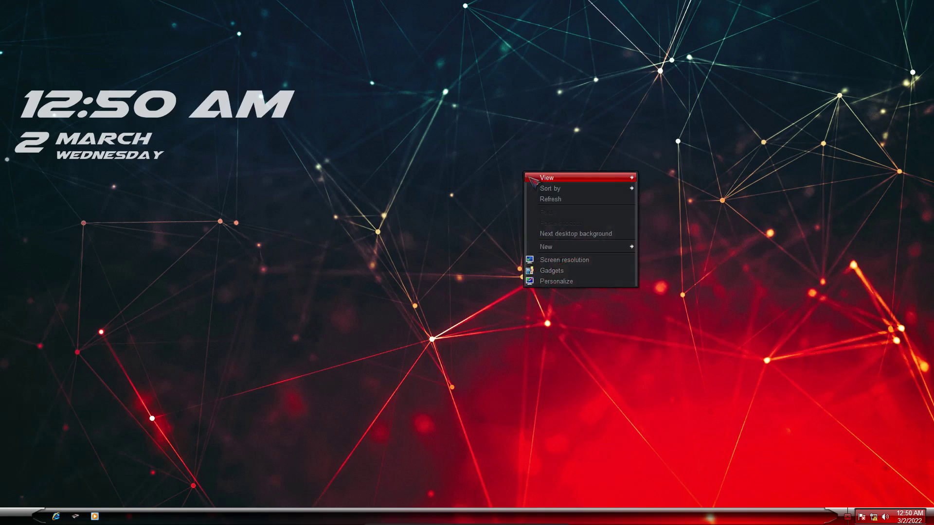
{"action": "left_click", "coordinate": [573, 197]}
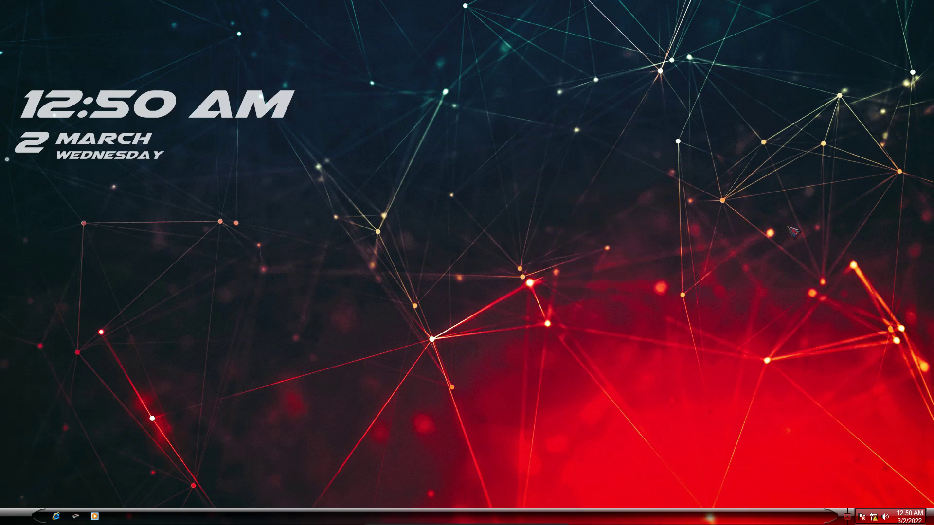
Open Computer and view the themed icons in Favorites and Libraries, returning to the drive list.
{"action": "left_click", "coordinate": [24, 519]}
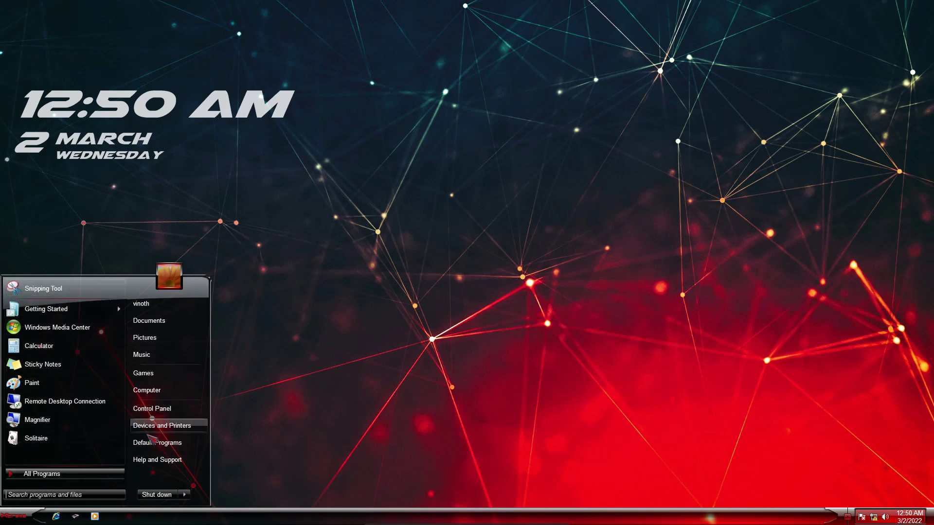
{"action": "left_click", "coordinate": [181, 393]}
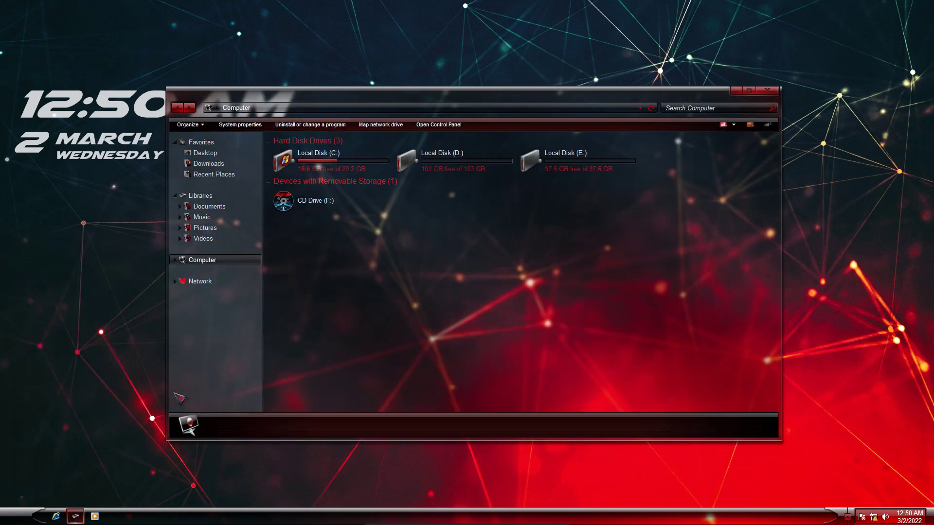
{"action": "left_click", "coordinate": [209, 143]}
{"action": "left_click", "coordinate": [220, 196]}
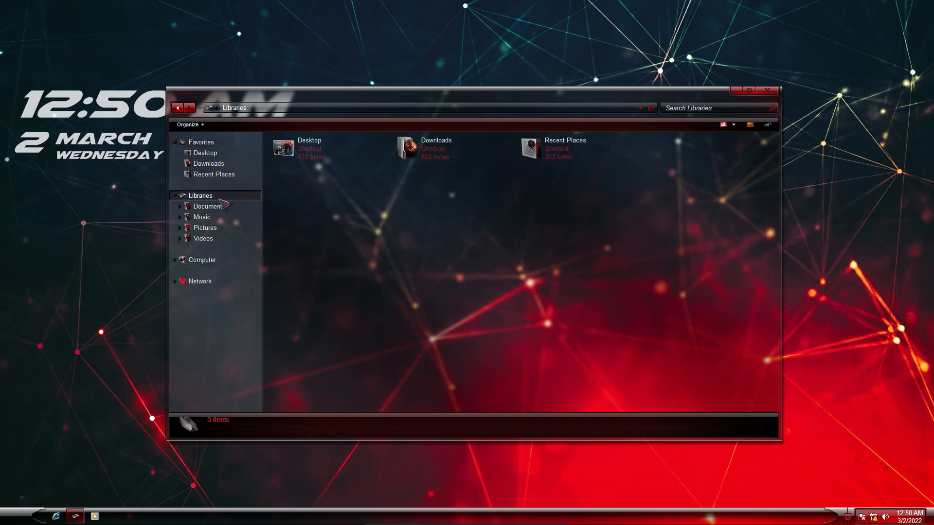
{"action": "left_click", "coordinate": [239, 260]}
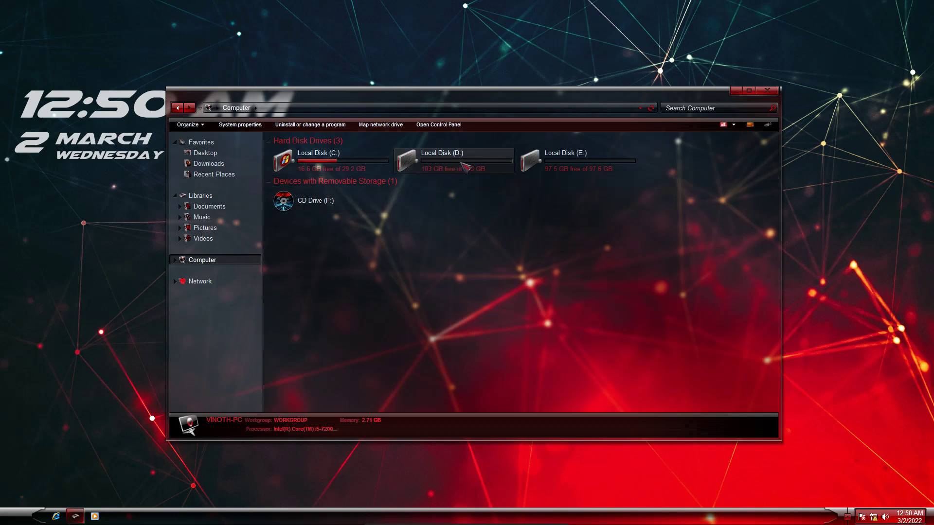
Open Local Disk (C:), shrink its folder icons slightly and maximize the window to view the glass effect.
{"action": "double_click", "coordinate": [365, 166]}
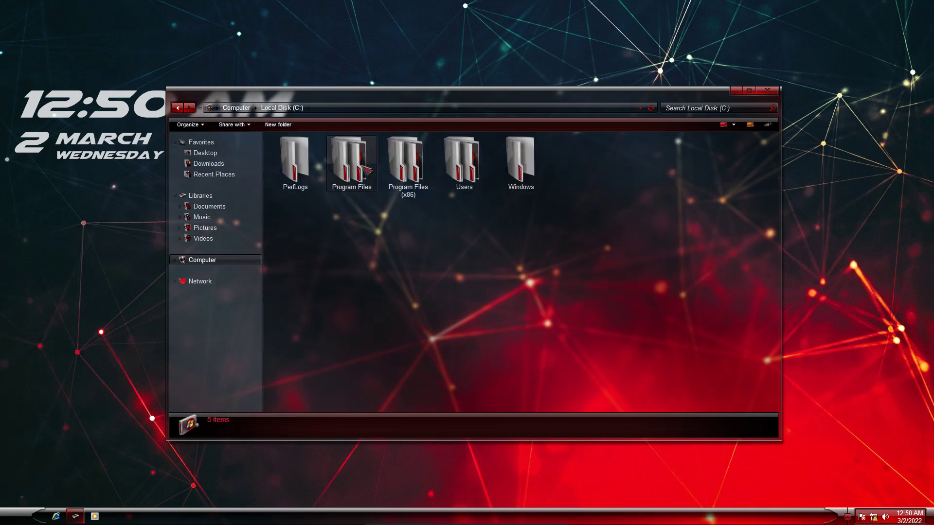
{"action": "scroll", "coordinate": [365, 171], "scroll_direction": "down", "scroll_amount": 2}
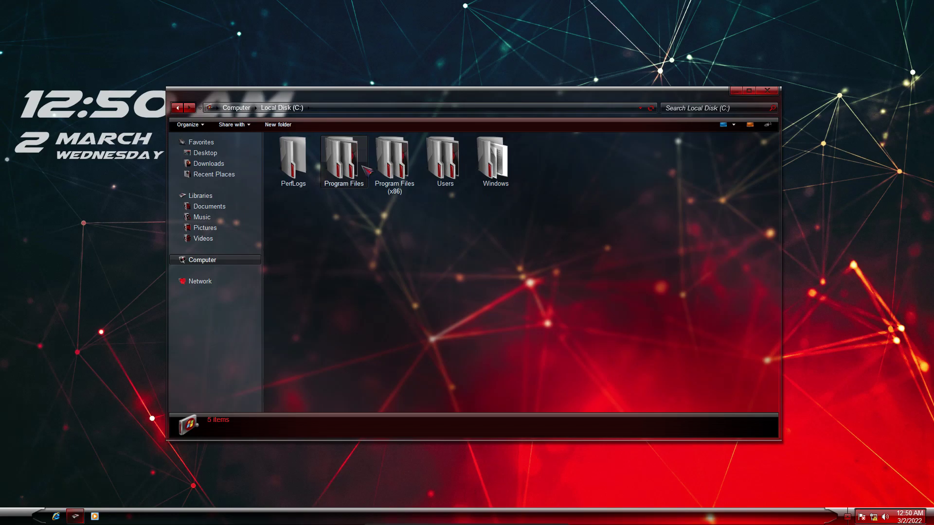
{"action": "double_click", "coordinate": [523, 99]}
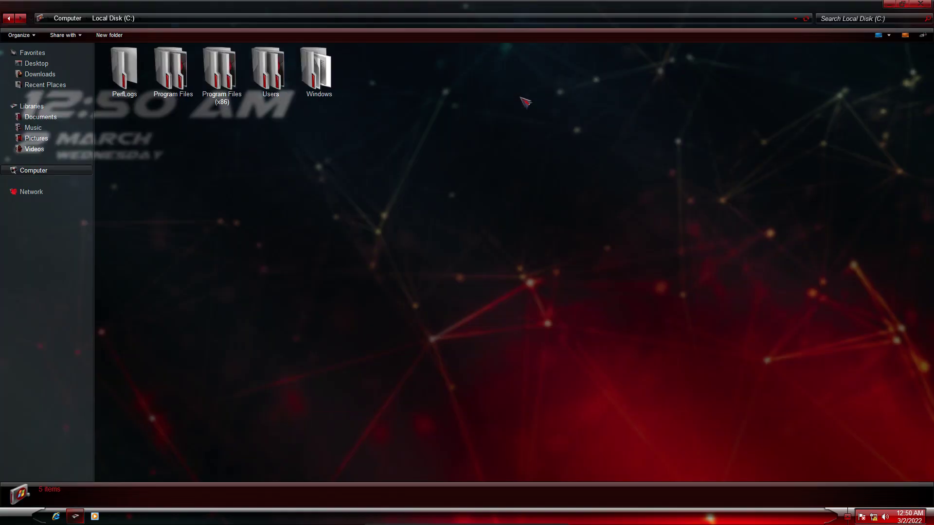